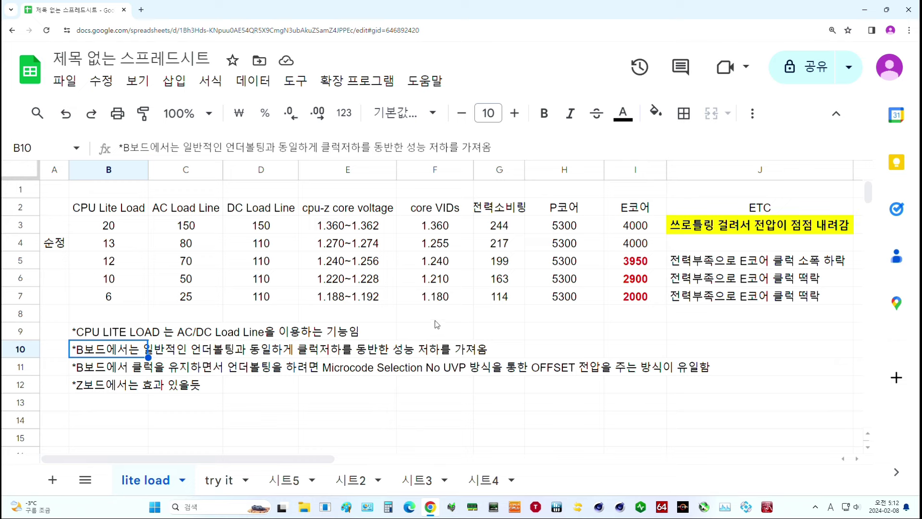
Examine the CPU Lite Load values alongside the AC and DC Load Line columns and the explanatory note in B9
{"action": "left_click", "coordinate": [440, 306]}
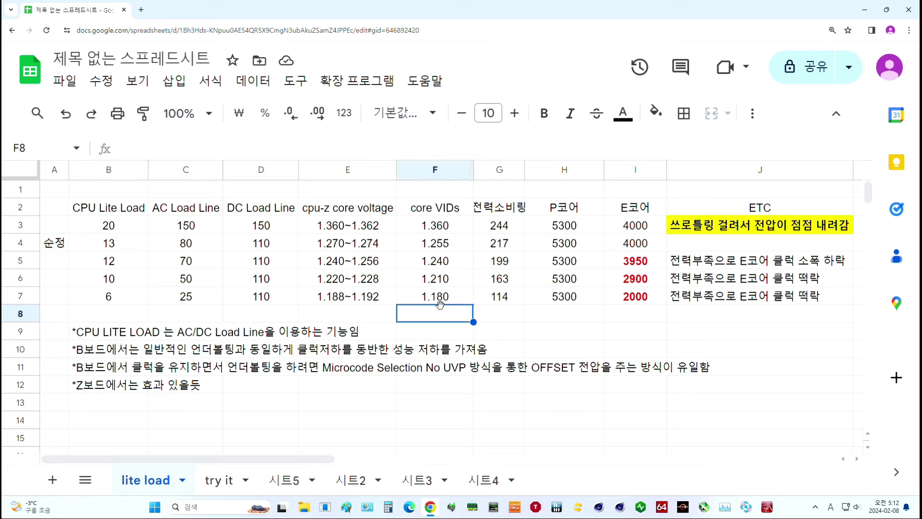
{"action": "mouse_move", "coordinate": [120, 296]}
{"action": "left_mouse_down"}
{"action": "mouse_move", "coordinate": [138, 214]}
{"action": "mouse_move", "coordinate": [126, 216]}
{"action": "mouse_move", "coordinate": [121, 296]}
{"action": "left_mouse_up"}
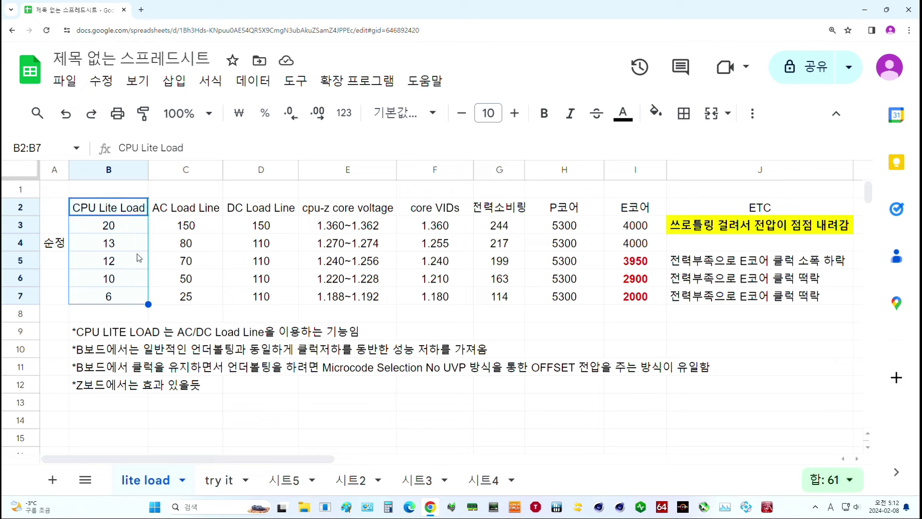
{"action": "left_click_drag", "start_coordinate": [180, 216], "coordinate": [238, 213]}
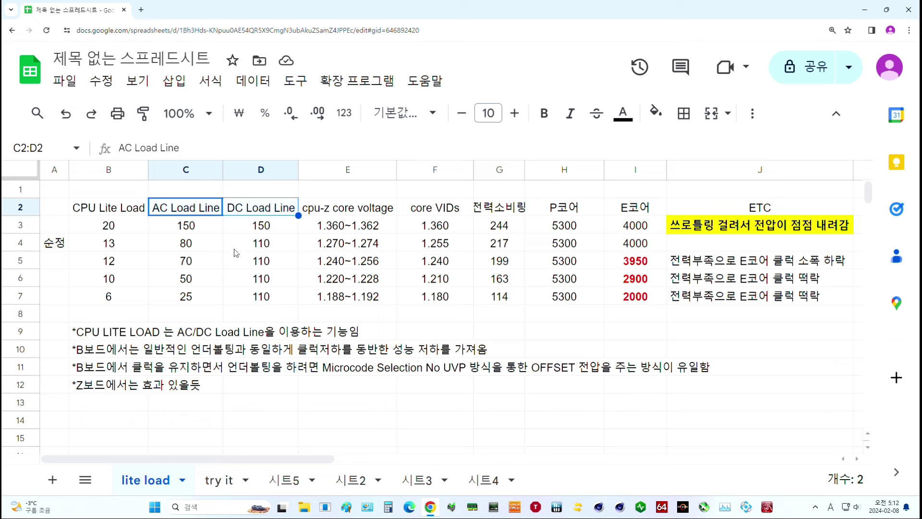
{"action": "left_click", "coordinate": [115, 335]}
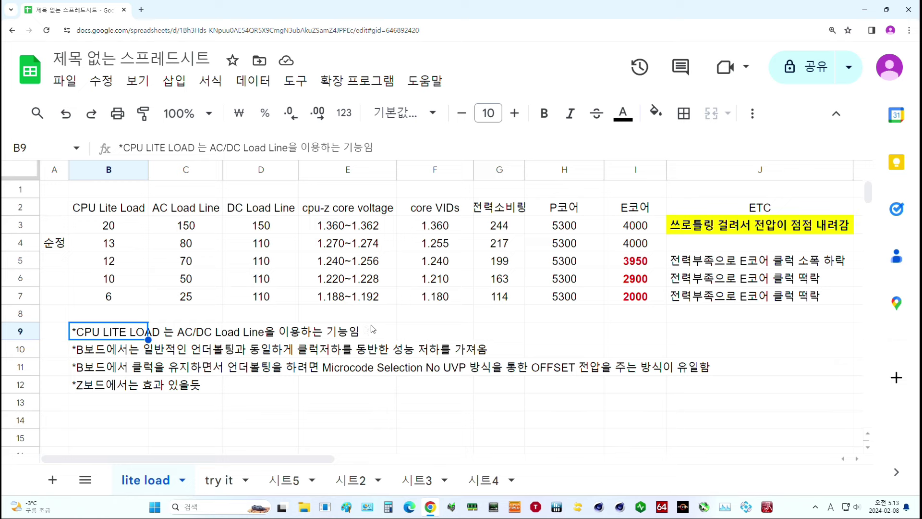
{"action": "left_click_drag", "start_coordinate": [124, 228], "coordinate": [144, 296]}
{"action": "left_click_drag", "start_coordinate": [190, 228], "coordinate": [269, 297]}
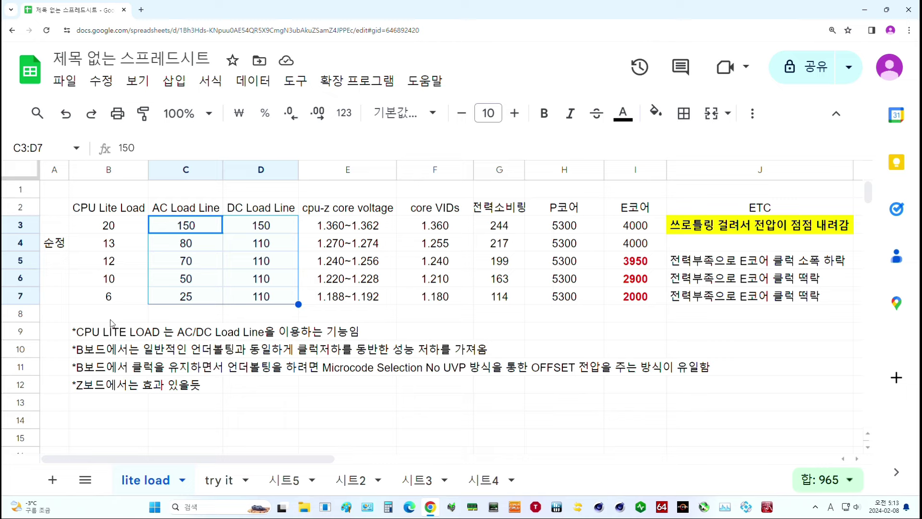
Read the B-board and Z-board undervolting notes in B10 to B12, checking them against the AC Load Line values in C4:C7
{"action": "left_click", "coordinate": [111, 353]}
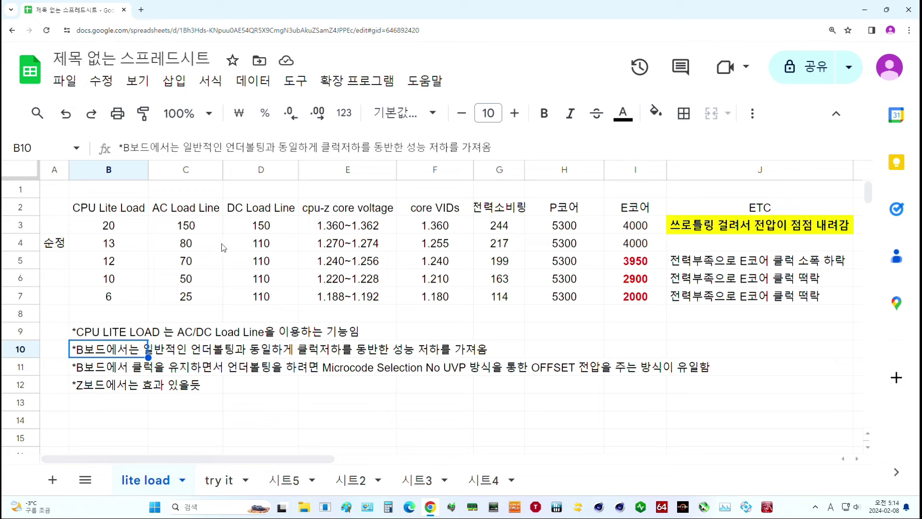
{"action": "left_click_drag", "start_coordinate": [217, 242], "coordinate": [191, 298]}
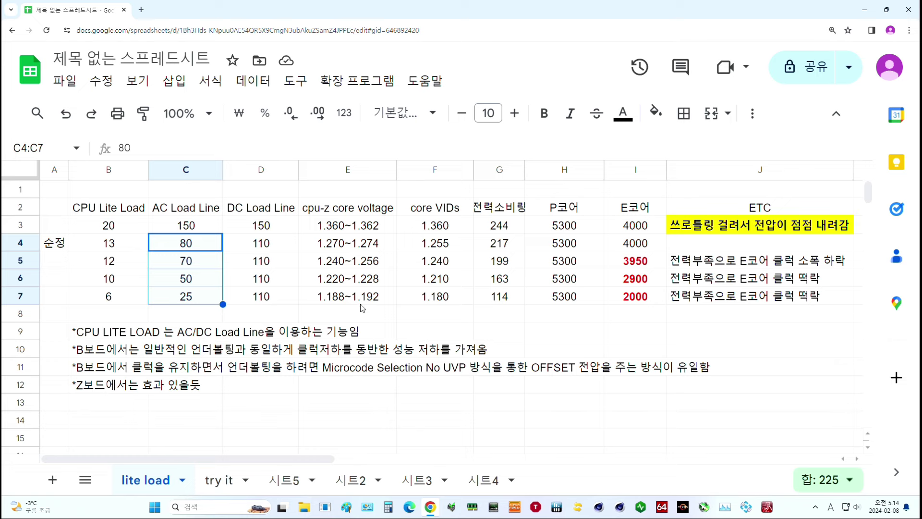
{"action": "left_click", "coordinate": [123, 353]}
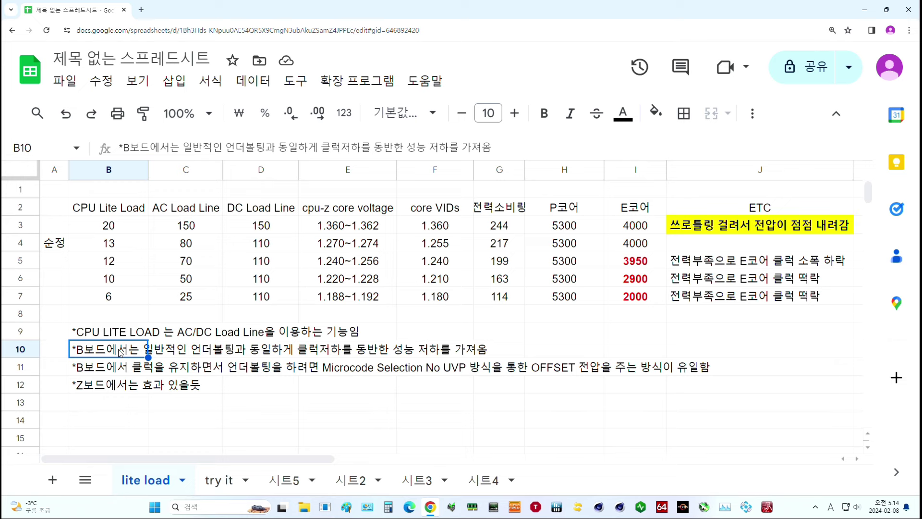
{"action": "key", "text": "Down"}
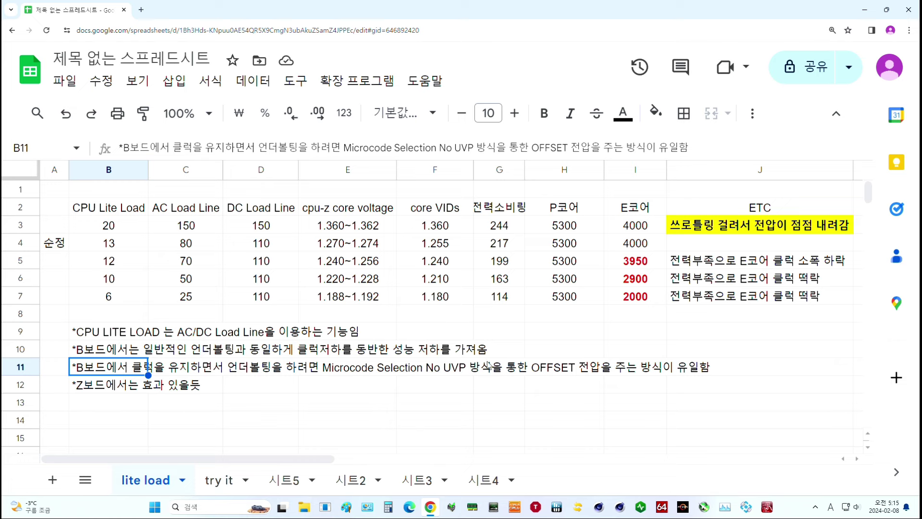
{"action": "left_click", "coordinate": [98, 390]}
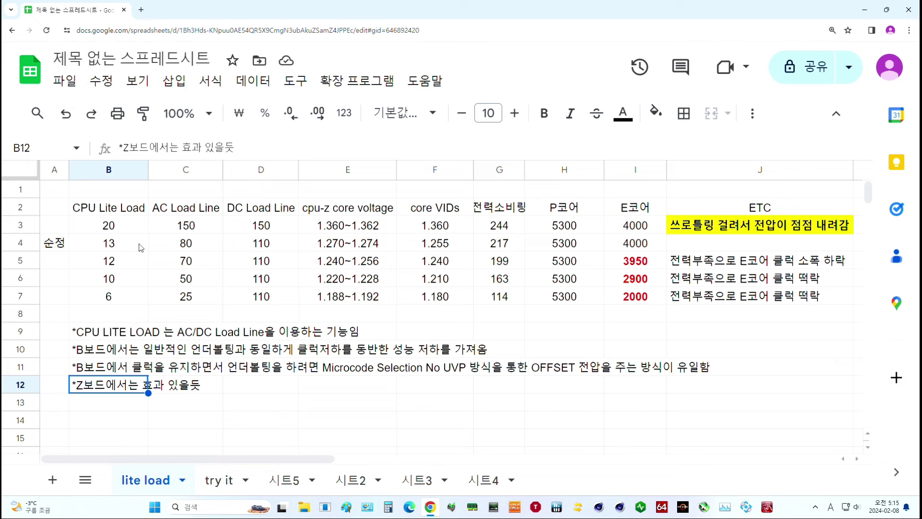
Examine the AC and DC Load Line columns and the stock (순정) row's CPU Lite Load and load line settings
{"action": "left_click_drag", "start_coordinate": [193, 210], "coordinate": [182, 296]}
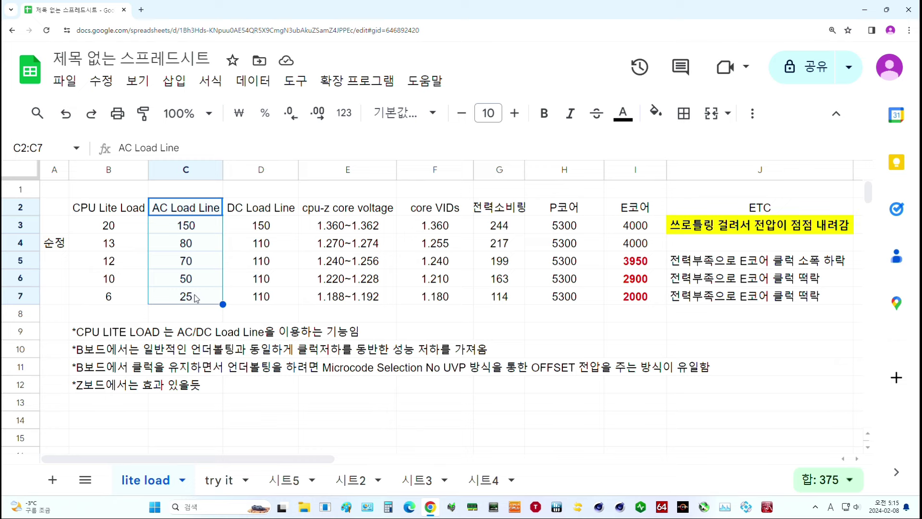
{"action": "left_click_drag", "start_coordinate": [213, 243], "coordinate": [193, 291]}
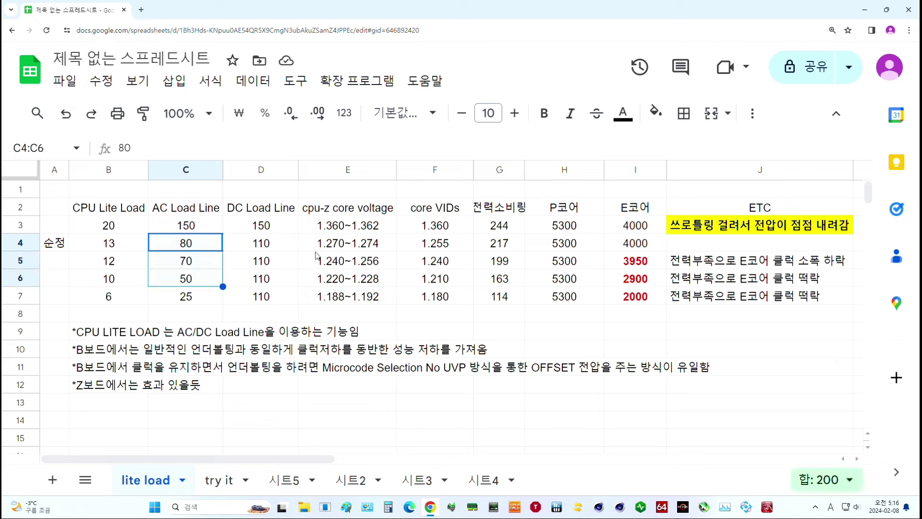
{"action": "left_click", "coordinate": [67, 244]}
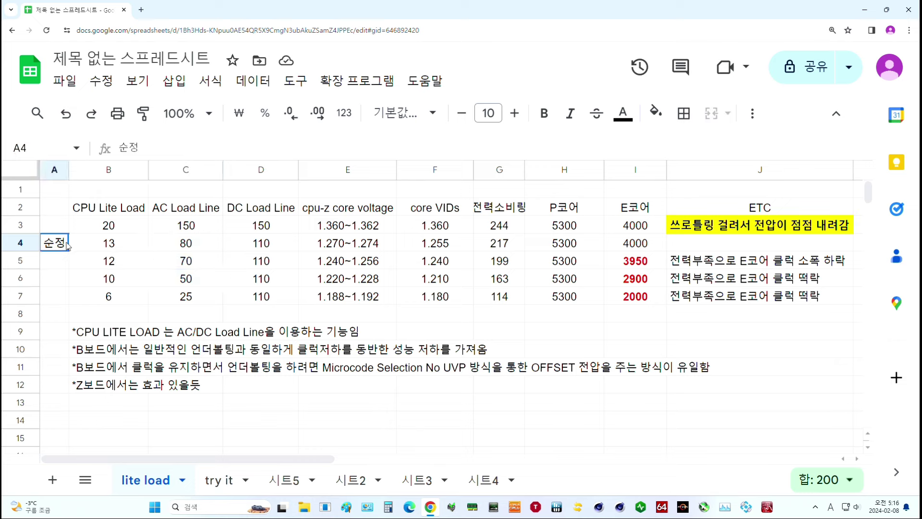
{"action": "left_click", "coordinate": [118, 245]}
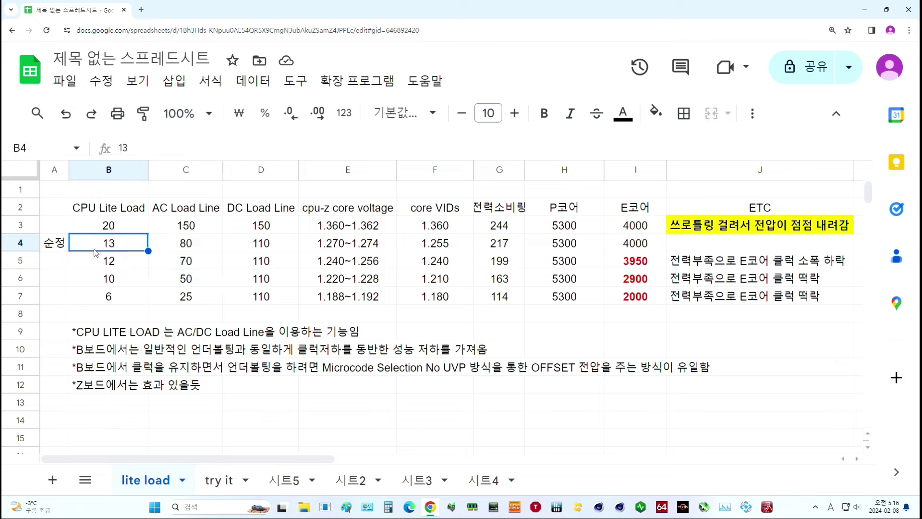
{"action": "left_click", "coordinate": [188, 245]}
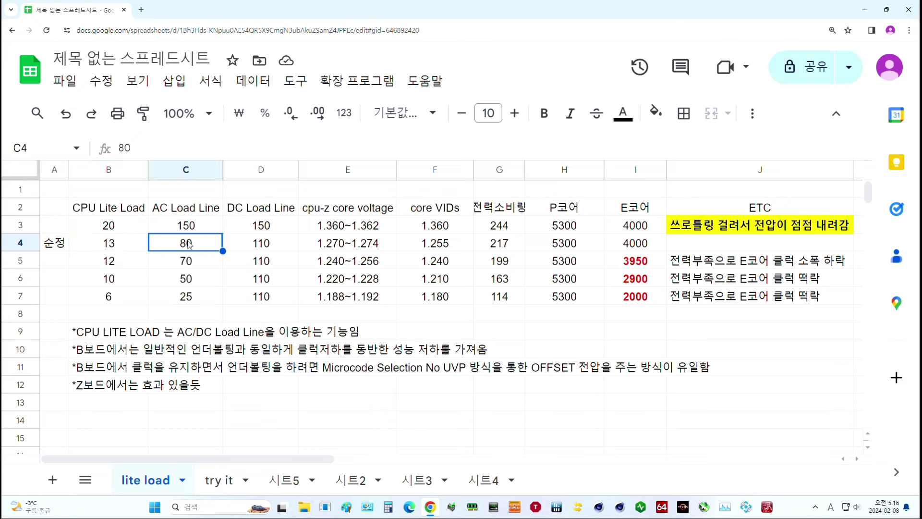
{"action": "left_click", "coordinate": [265, 246]}
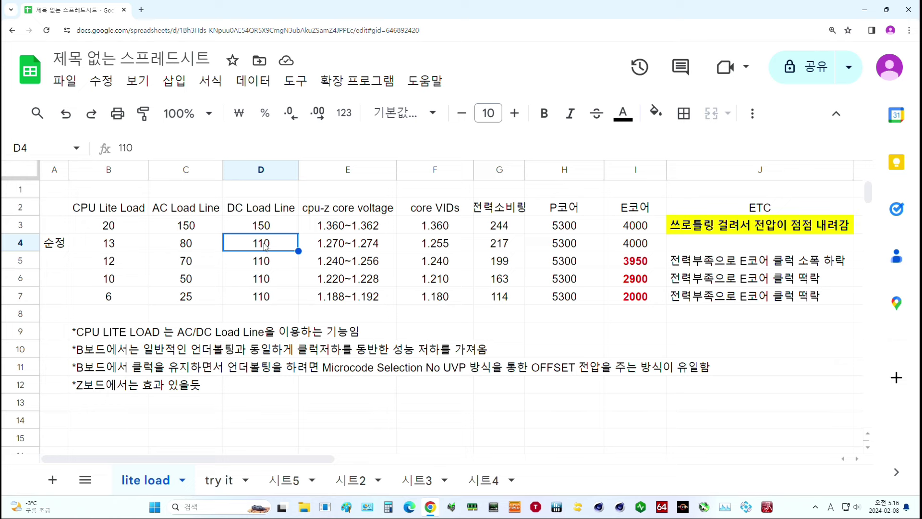
{"action": "left_click_drag", "start_coordinate": [265, 210], "coordinate": [249, 299]}
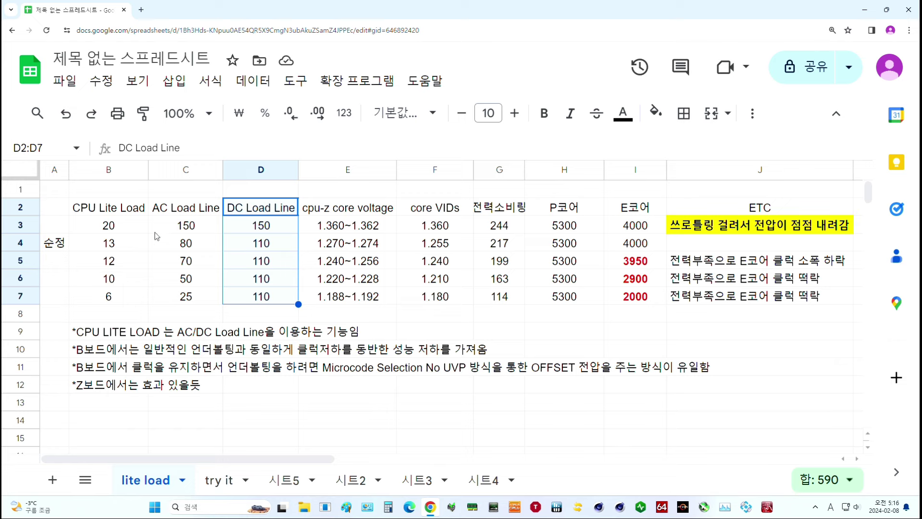
{"action": "left_click", "coordinate": [179, 247]}
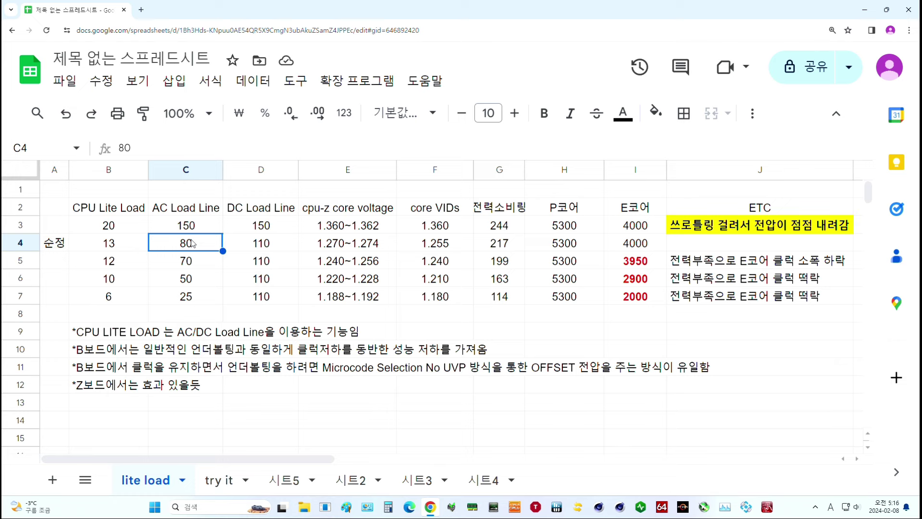
Review the stock row's power consumption, core VIDs, cpu-z core voltage, and P-core and E-core clocks
{"action": "left_click", "coordinate": [503, 248]}
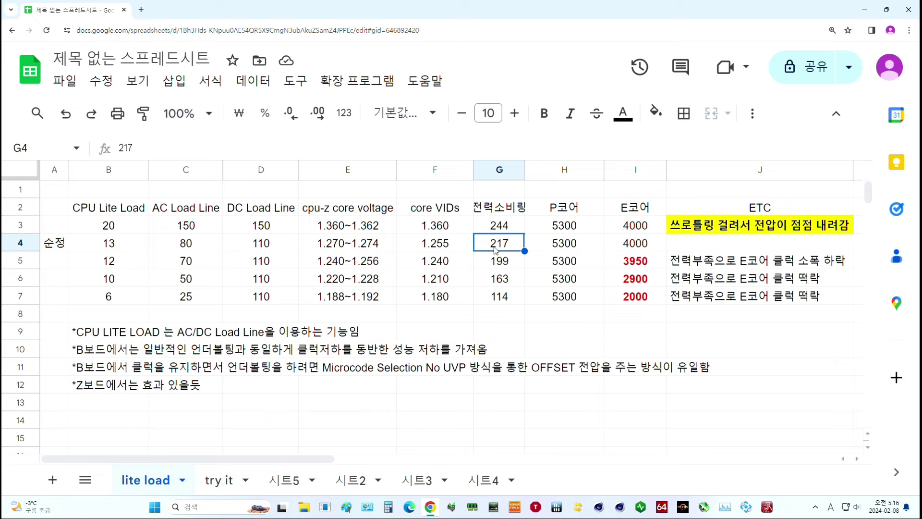
{"action": "left_click", "coordinate": [443, 245]}
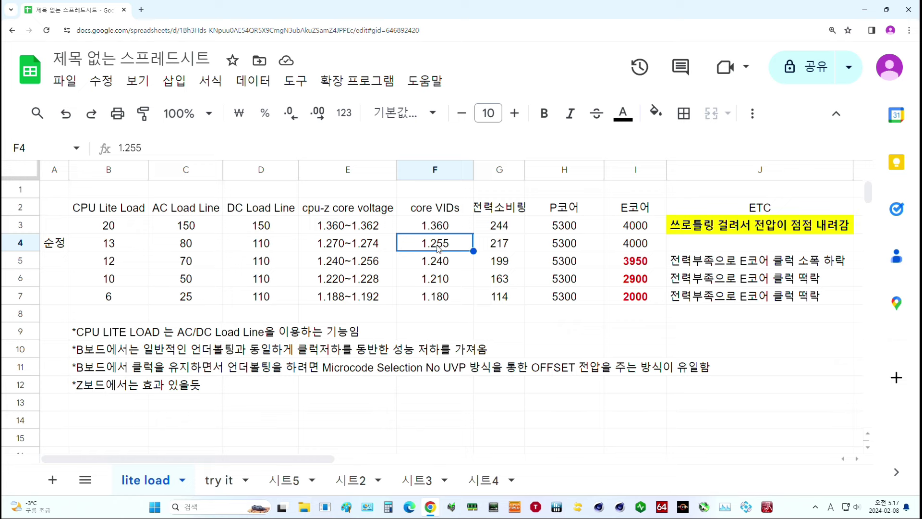
{"action": "left_click", "coordinate": [338, 246]}
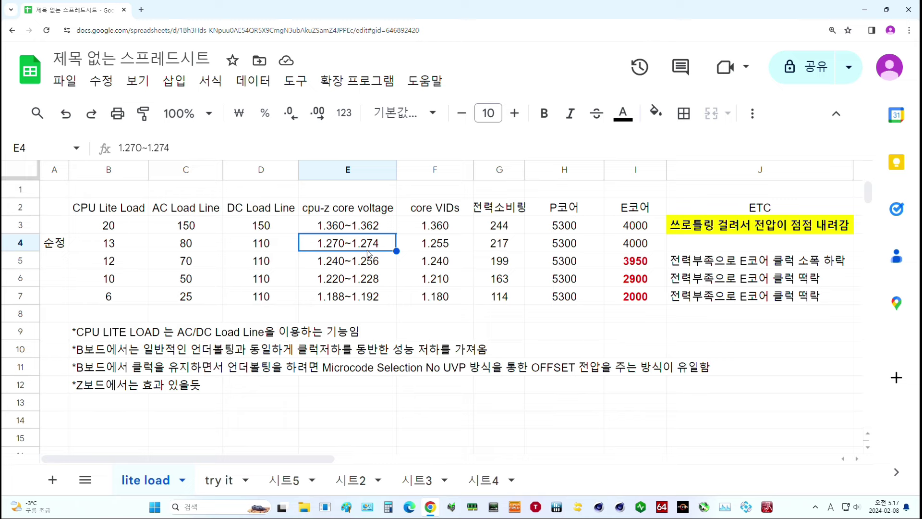
{"action": "left_click_drag", "start_coordinate": [635, 243], "coordinate": [55, 247]}
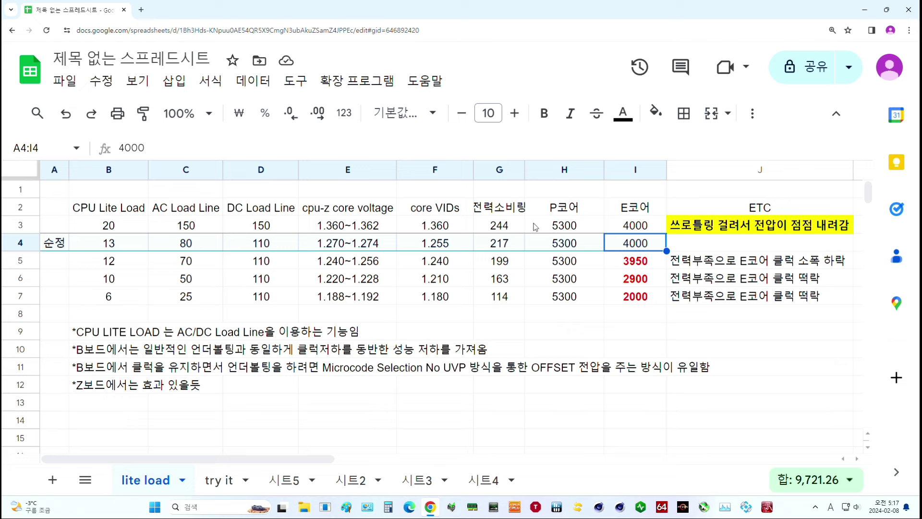
{"action": "left_click_drag", "start_coordinate": [505, 243], "coordinate": [635, 250]}
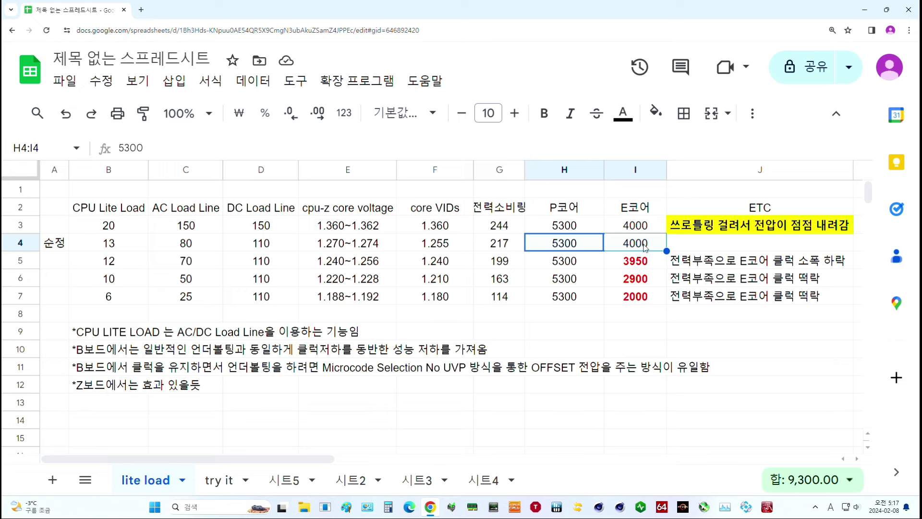
Inspect the CPU Lite Load 20 row's load line settings, power consumption, core VIDs and cpu-z core voltage
{"action": "left_click", "coordinate": [124, 226]}
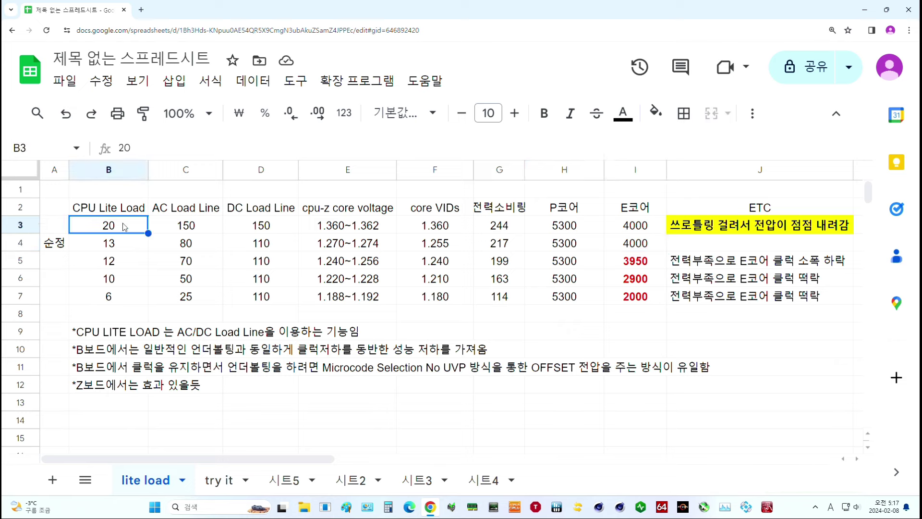
{"action": "left_click", "coordinate": [202, 226]}
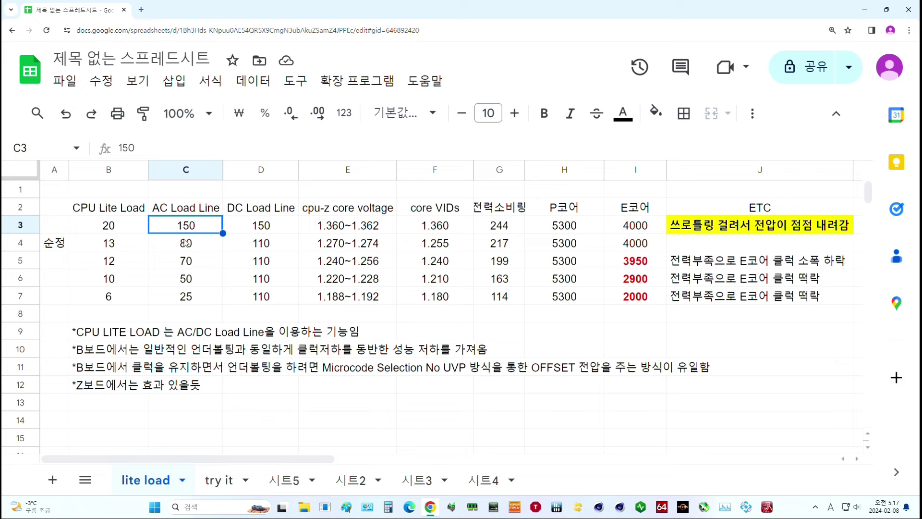
{"action": "left_click", "coordinate": [253, 231]}
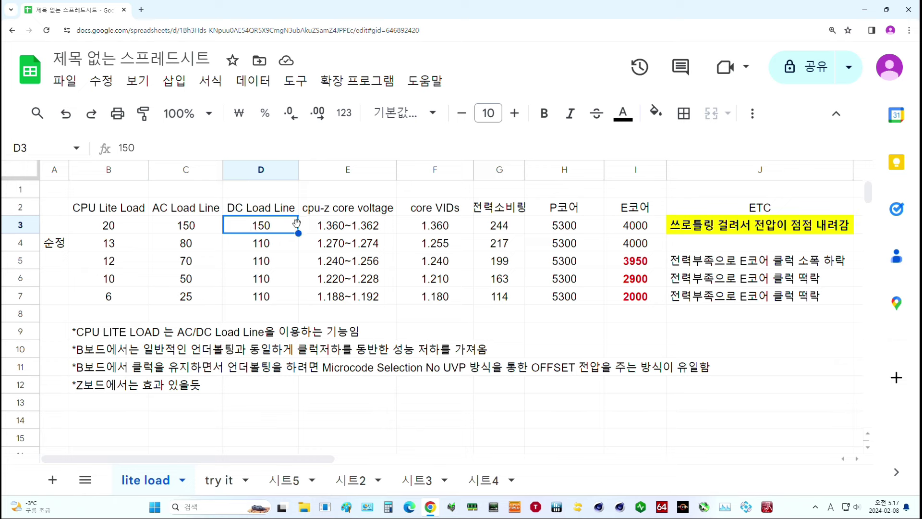
{"action": "left_click", "coordinate": [516, 229]}
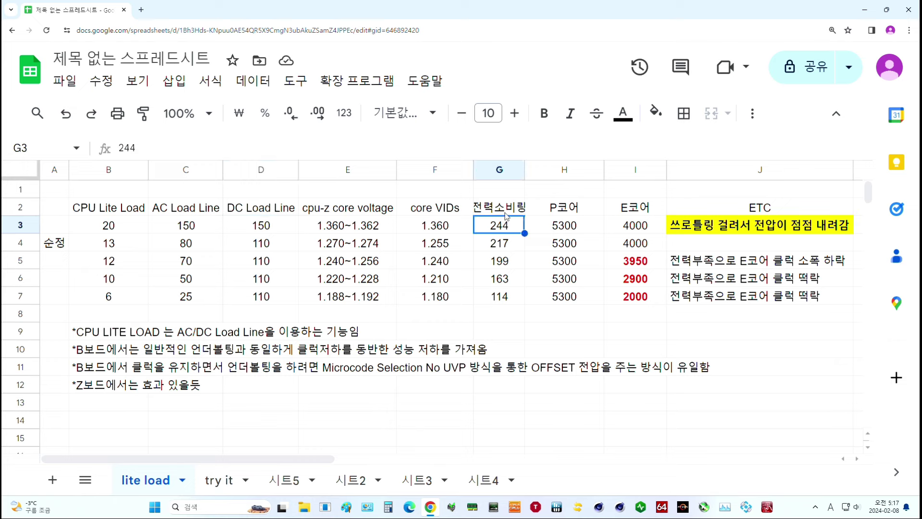
{"action": "left_click", "coordinate": [443, 231]}
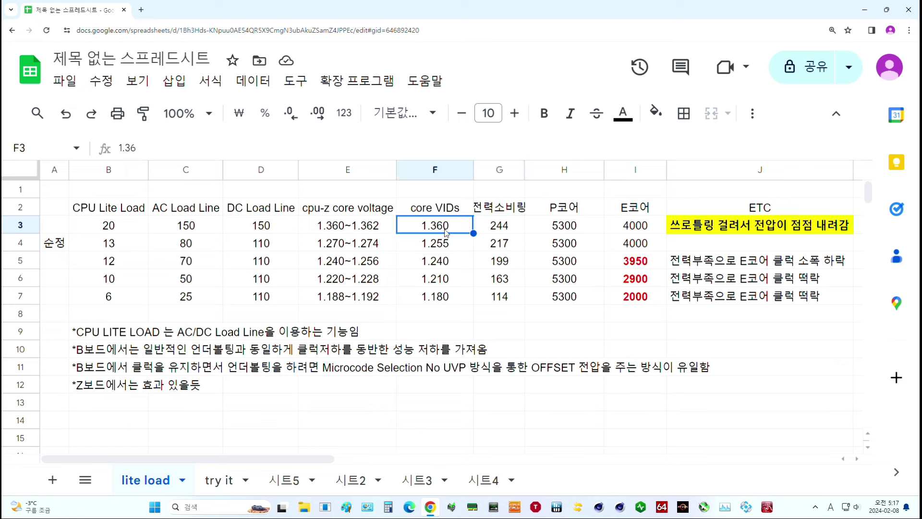
{"action": "left_click", "coordinate": [384, 235]}
{"action": "left_click", "coordinate": [429, 234]}
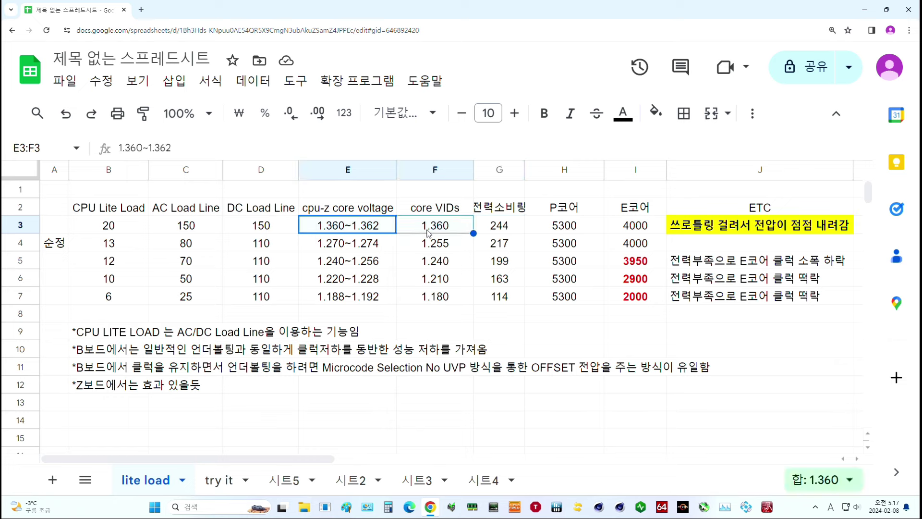
Check the CPU Lite Load 20 row's P-core and E-core clocks against its ETC note and cpu-z core voltage
{"action": "left_click", "coordinate": [588, 231]}
{"action": "left_click", "coordinate": [635, 228]}
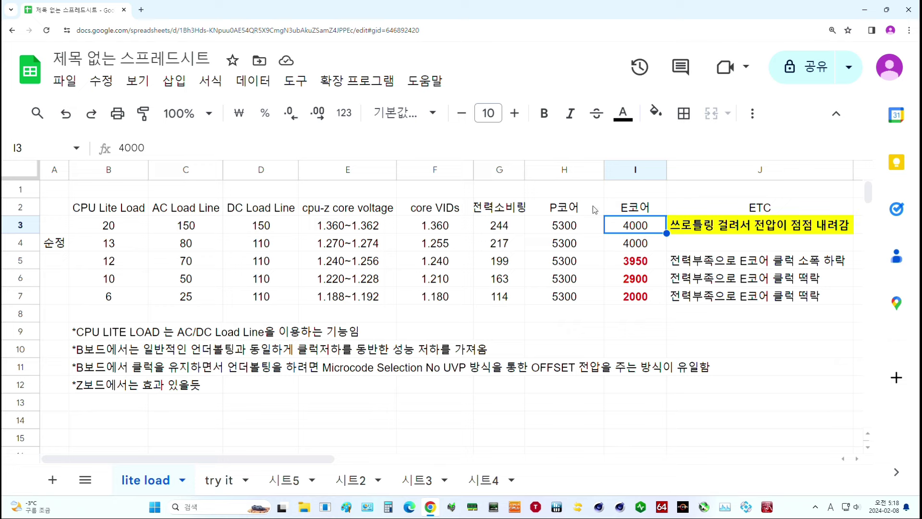
{"action": "left_click", "coordinate": [711, 229]}
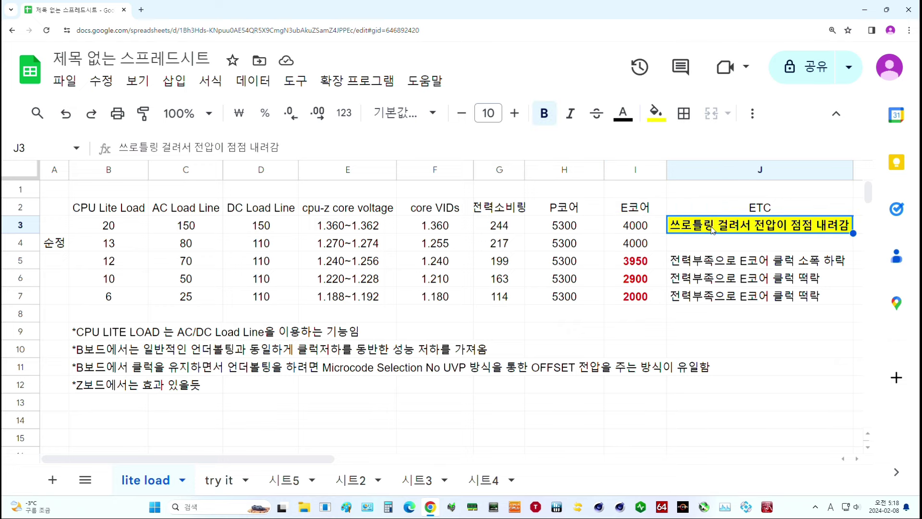
{"action": "key", "text": "Left"}
{"action": "key", "text": "Left"}
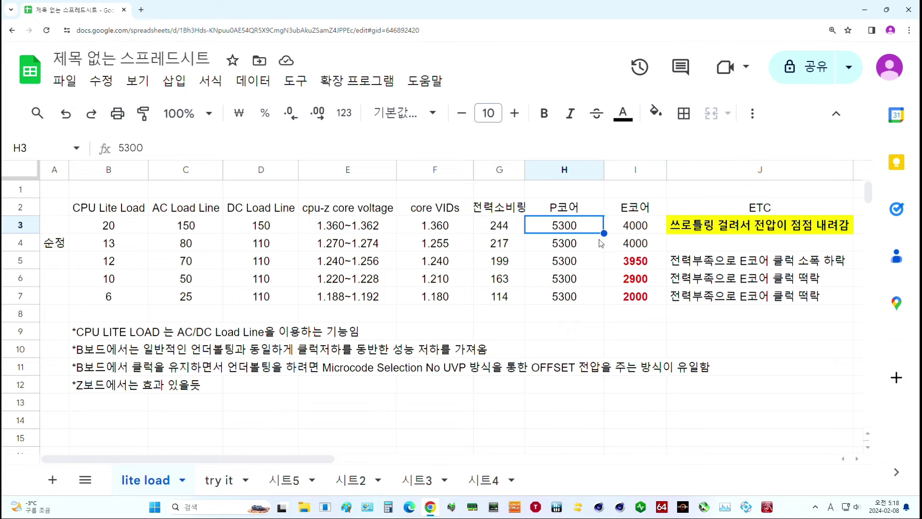
{"action": "left_click", "coordinate": [358, 227]}
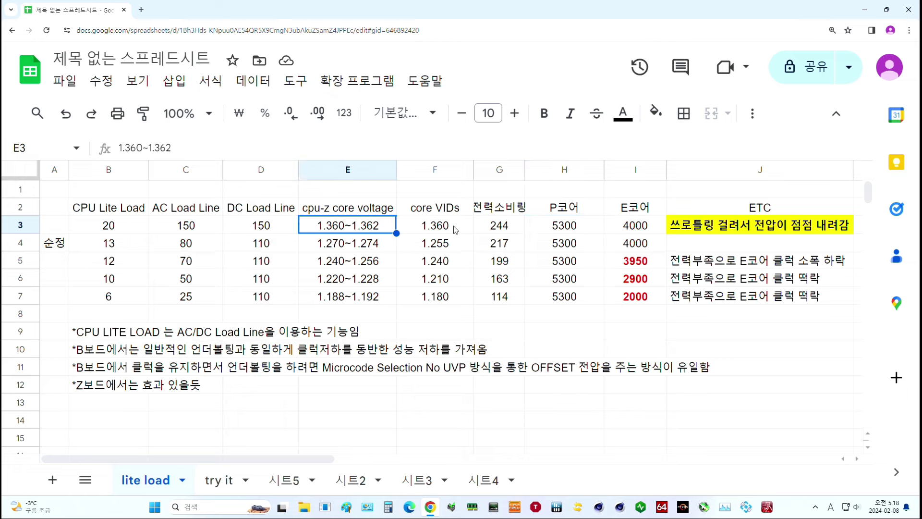
{"action": "left_click", "coordinate": [566, 226]}
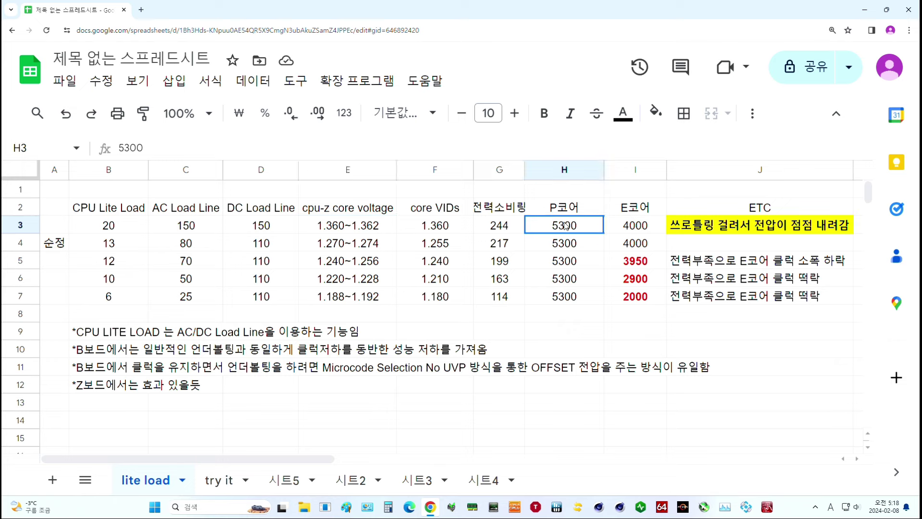
{"action": "left_click_drag", "start_coordinate": [565, 226], "coordinate": [630, 226]}
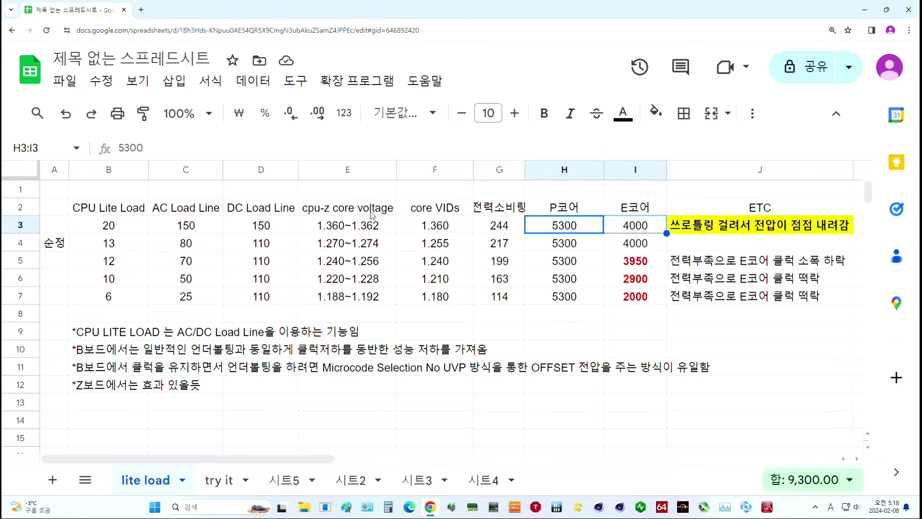
Review the CPU Lite Load 20 row's cpu-z core voltage and ETC note, and highlight the row from CPU Lite Load through ETC
{"action": "left_click", "coordinate": [357, 229]}
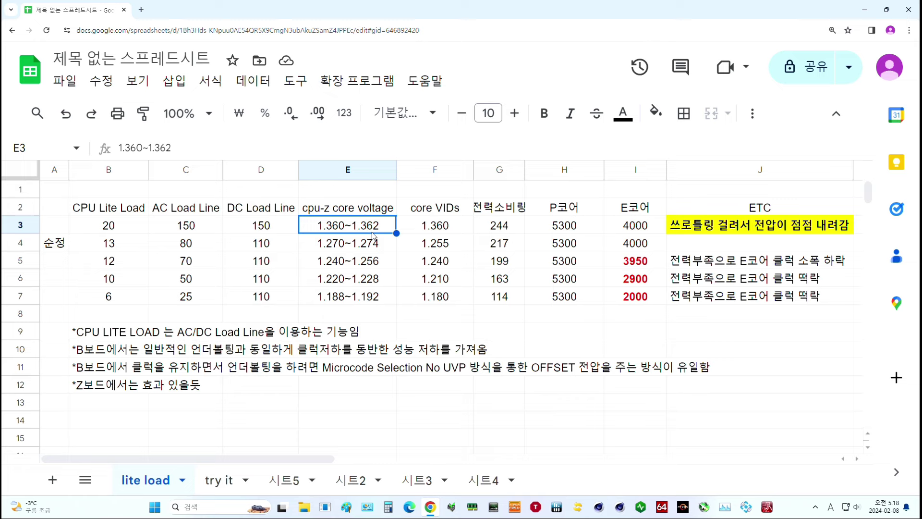
{"action": "left_click", "coordinate": [697, 230]}
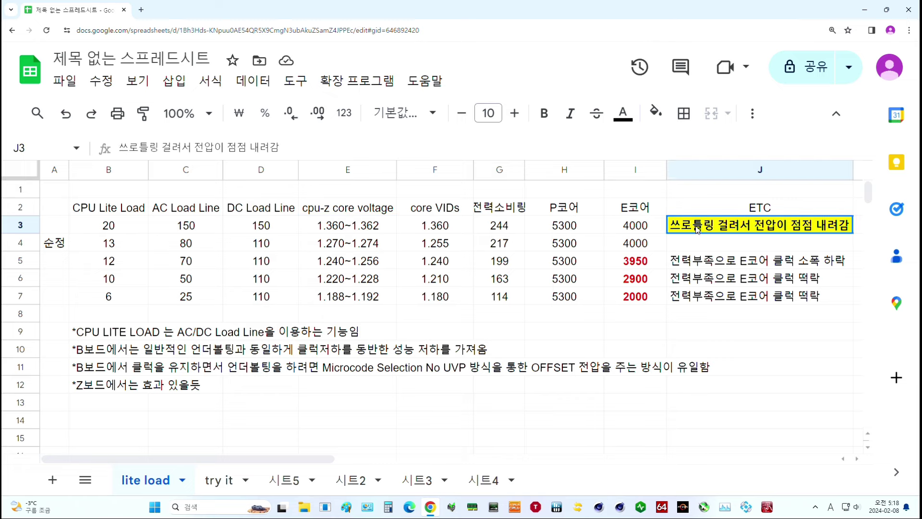
{"action": "left_click_drag", "start_coordinate": [698, 229], "coordinate": [129, 230]}
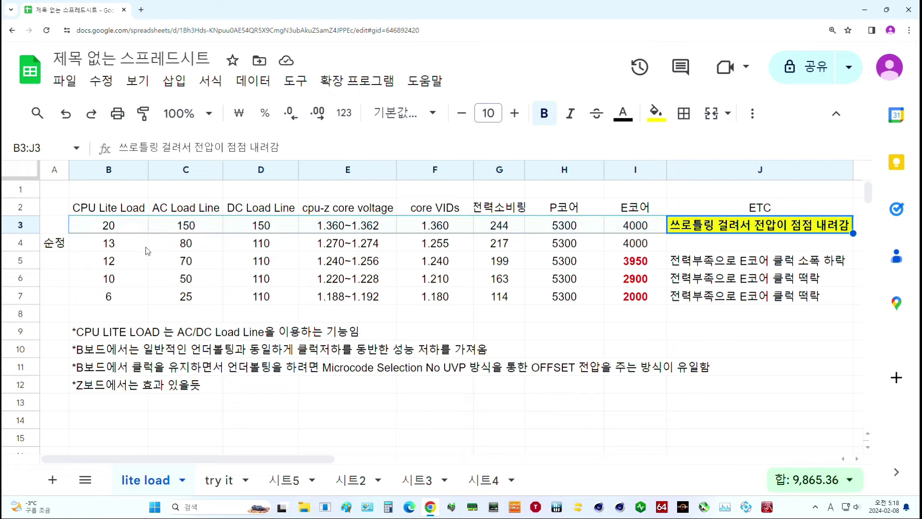
Check the stock (순정) row's AC Load Line and CPU Lite Load settings against the Z-board note below the table
{"action": "left_click", "coordinate": [175, 246]}
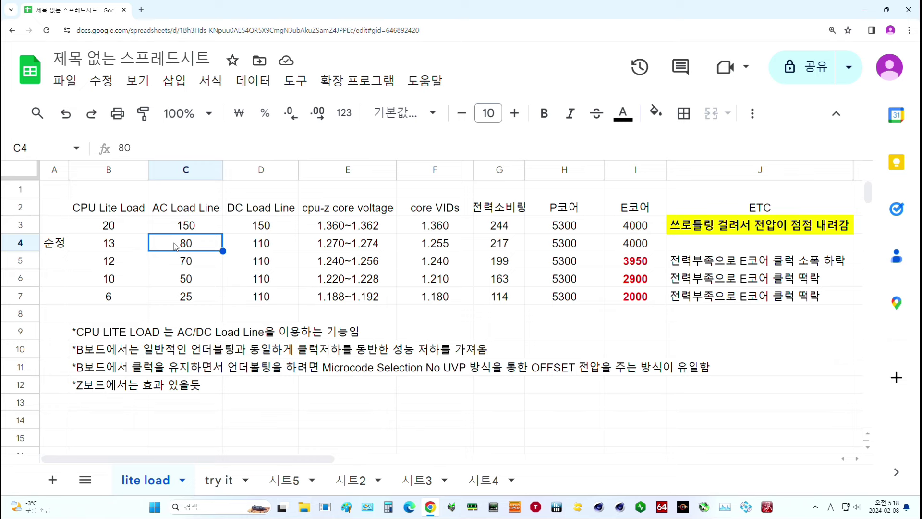
{"action": "left_click", "coordinate": [117, 246]}
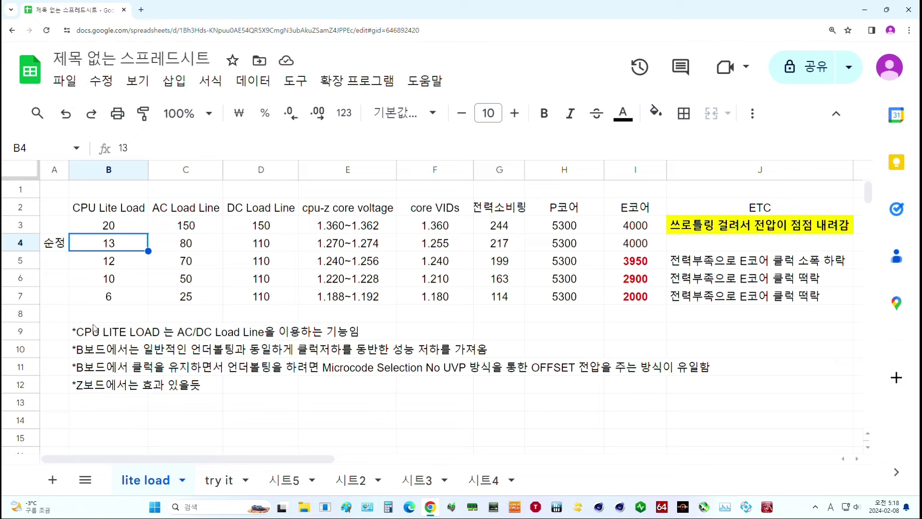
{"action": "left_click", "coordinate": [81, 388]}
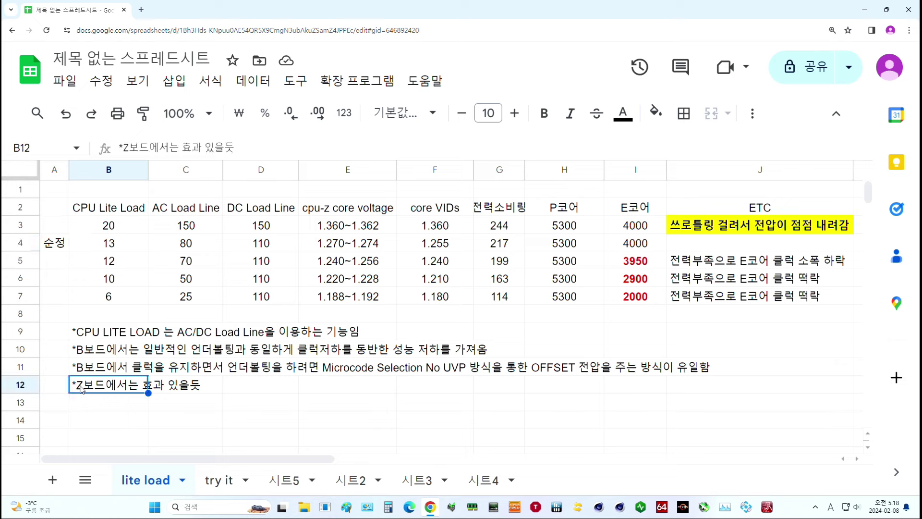
{"action": "left_click", "coordinate": [116, 246]}
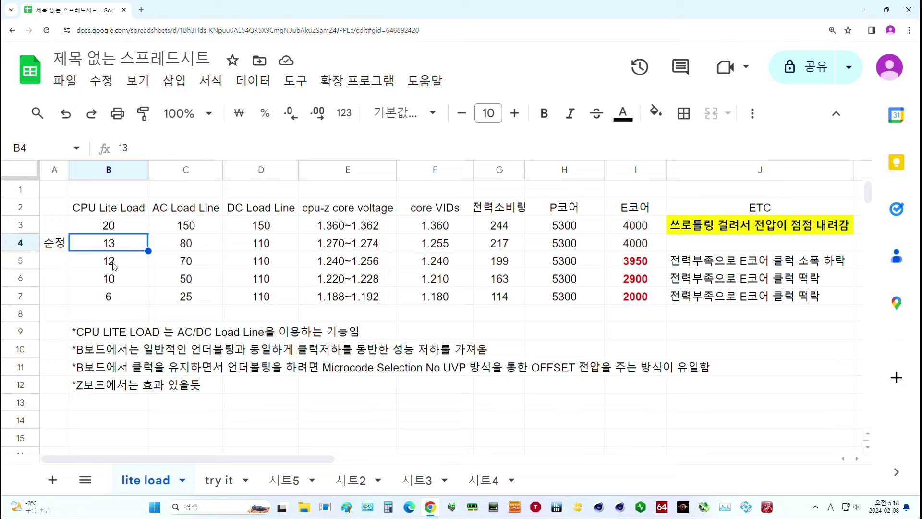
Compare the stock CPU Lite Load setting with the 12 and 20 settings in the same column
{"action": "left_click", "coordinate": [113, 266]}
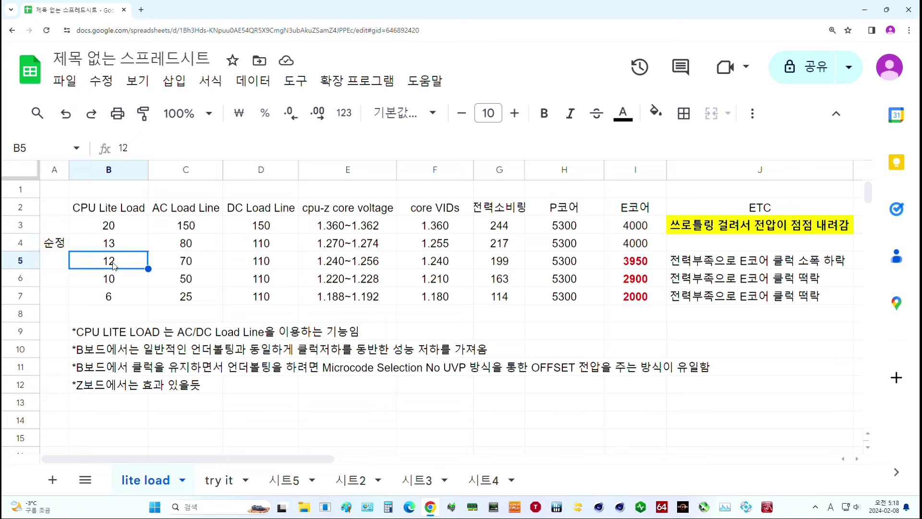
{"action": "left_click", "coordinate": [121, 243]}
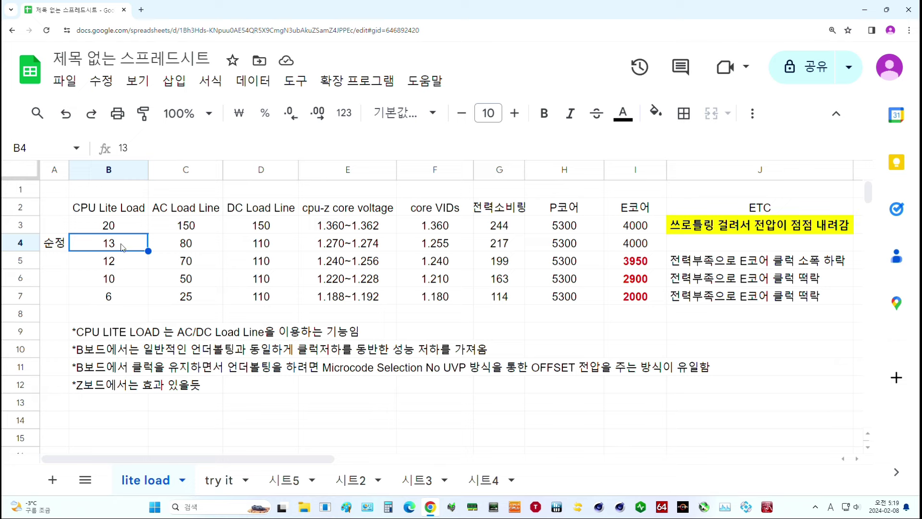
{"action": "key", "text": "ctrl+Down"}
{"action": "left_click", "coordinate": [118, 243]}
{"action": "left_click", "coordinate": [119, 225]}
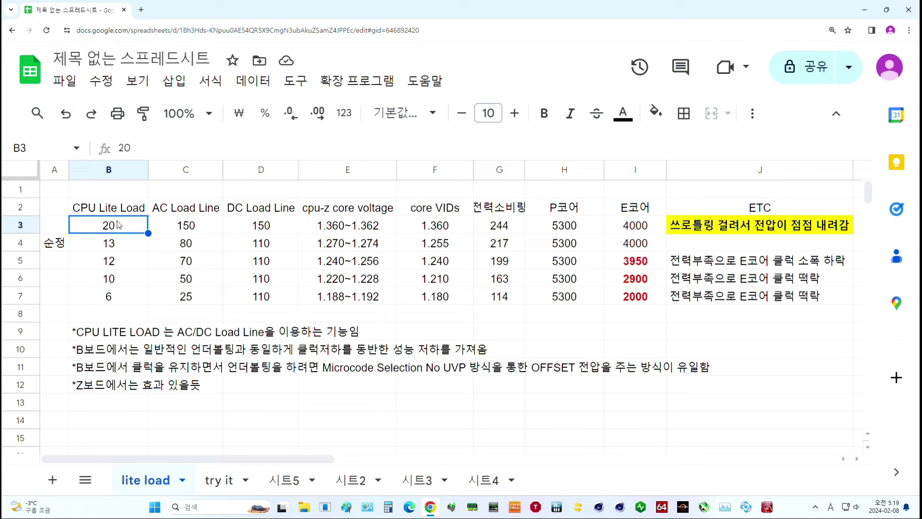
Inspect the CPU Lite Load 6 row's AC and DC Load Line settings, power consumption and E-core clock
{"action": "left_click", "coordinate": [116, 298]}
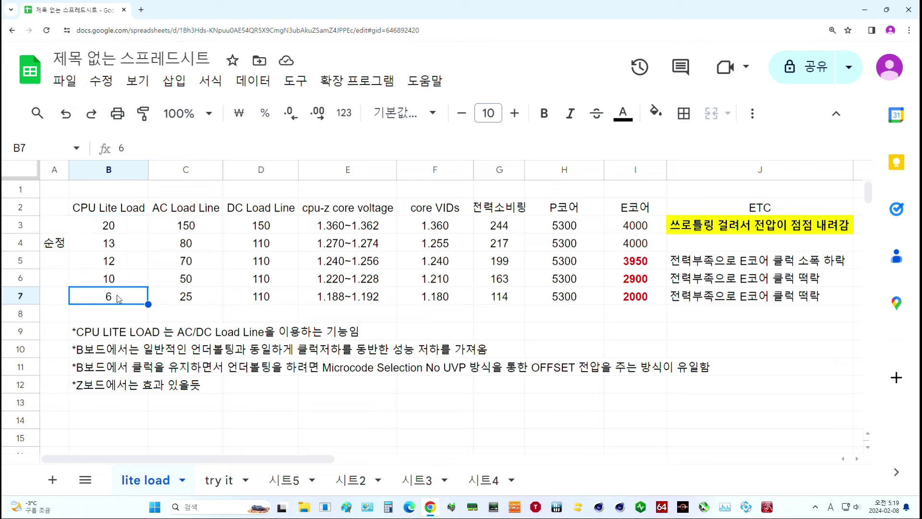
{"action": "left_click", "coordinate": [203, 300]}
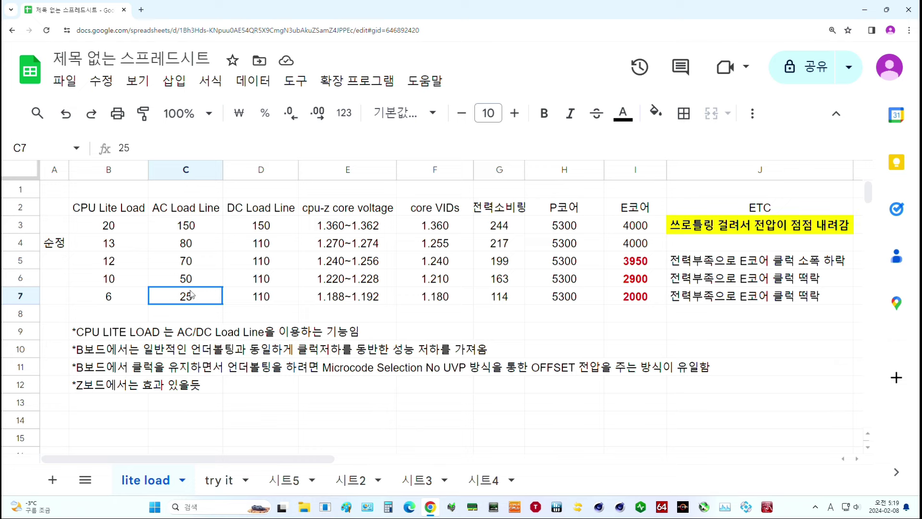
{"action": "left_click", "coordinate": [260, 300]}
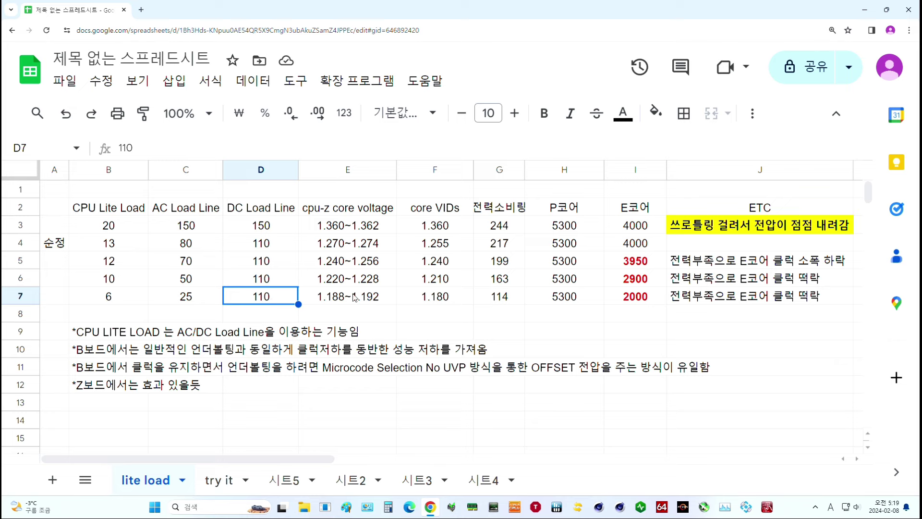
{"action": "left_click", "coordinate": [499, 301]}
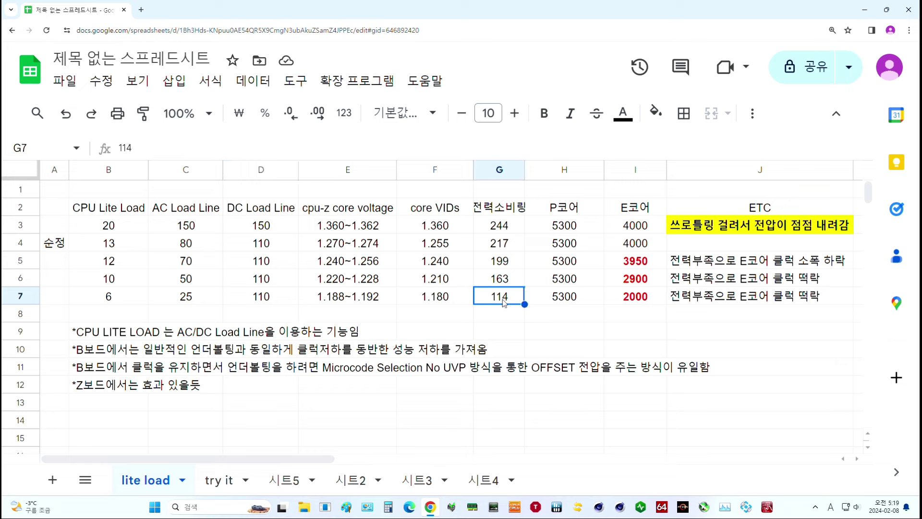
{"action": "left_click", "coordinate": [643, 303]}
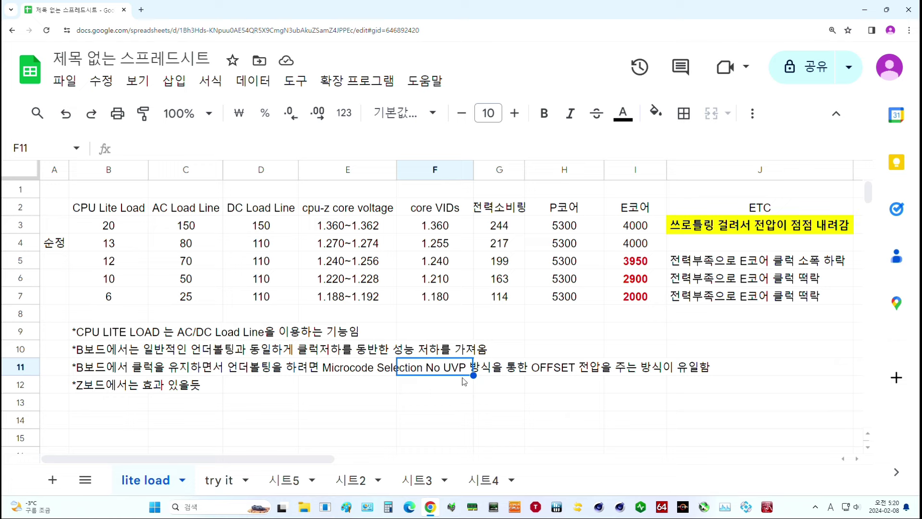
Inspect the CPU Lite Load 10 row's AC Load Line, cpu-z core voltage, core VIDs, power consumption and E-core clock
{"action": "left_click", "coordinate": [112, 296]}
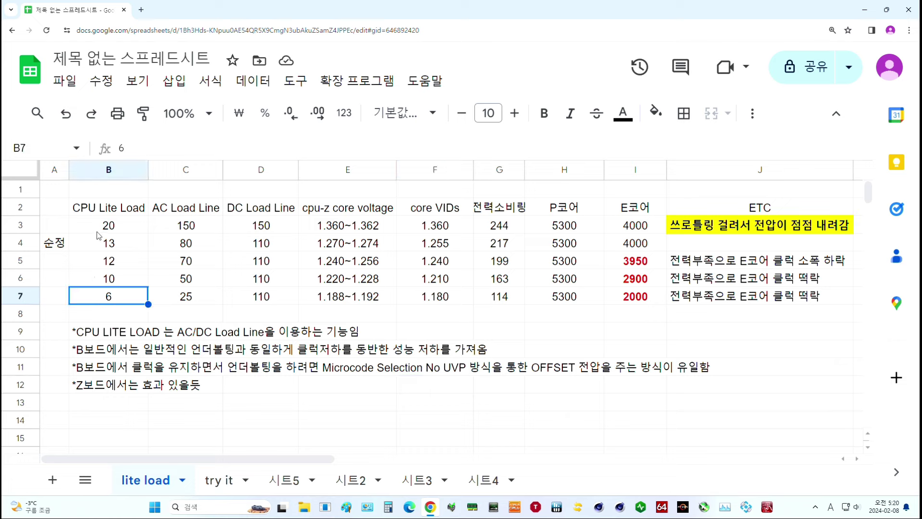
{"action": "left_click", "coordinate": [117, 281]}
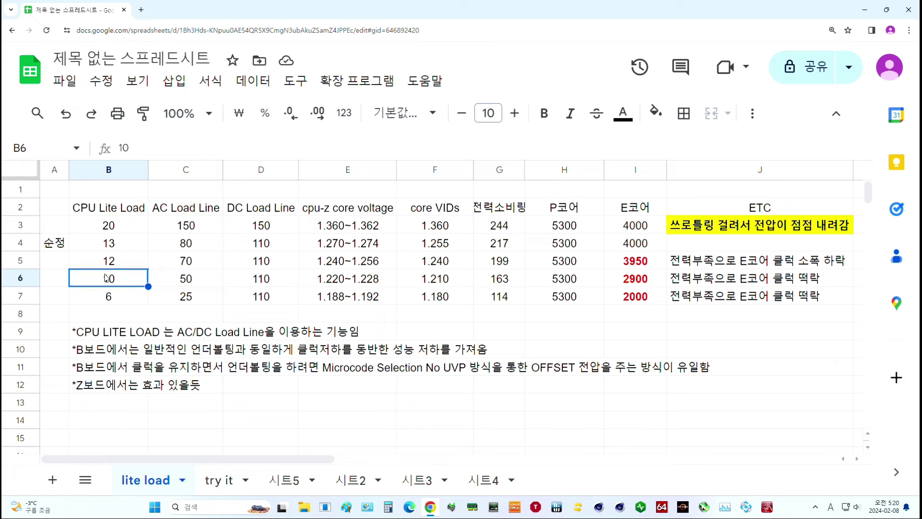
{"action": "left_click", "coordinate": [188, 280]}
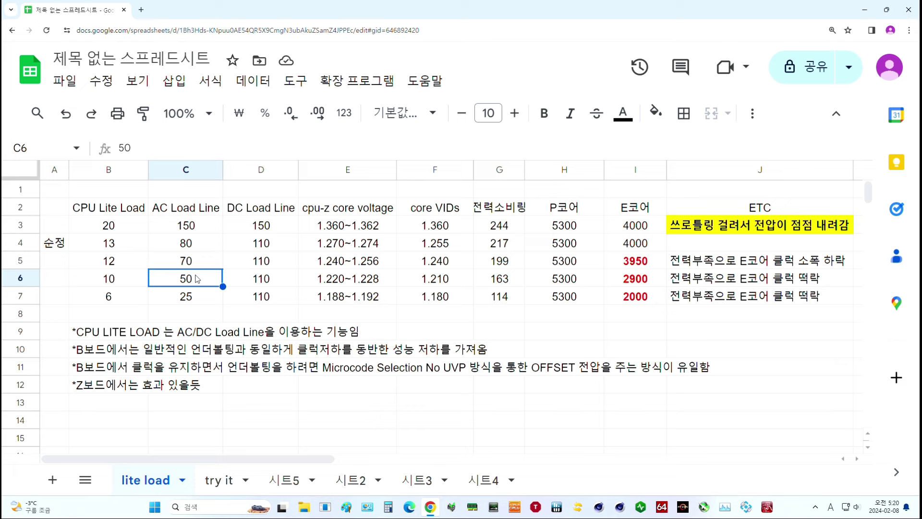
{"action": "left_click_drag", "start_coordinate": [338, 282], "coordinate": [541, 276]}
{"action": "left_click", "coordinate": [514, 281]}
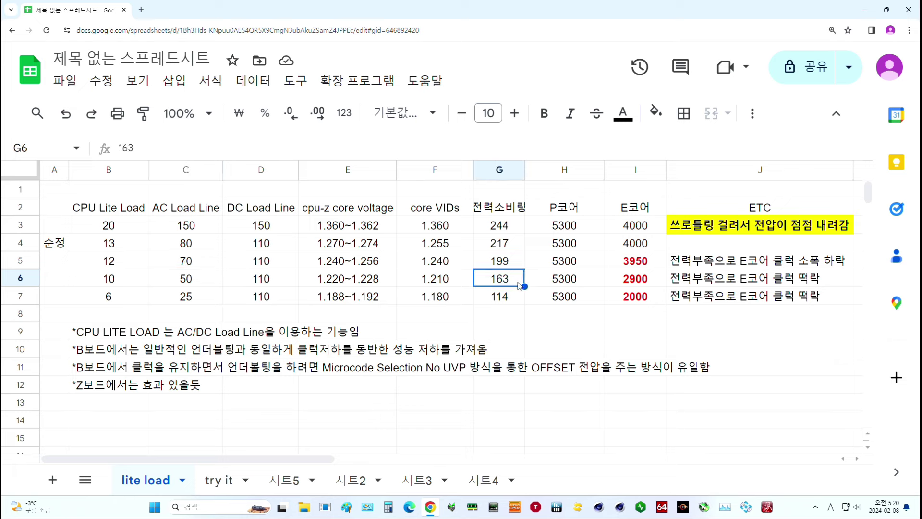
{"action": "left_click", "coordinate": [653, 281]}
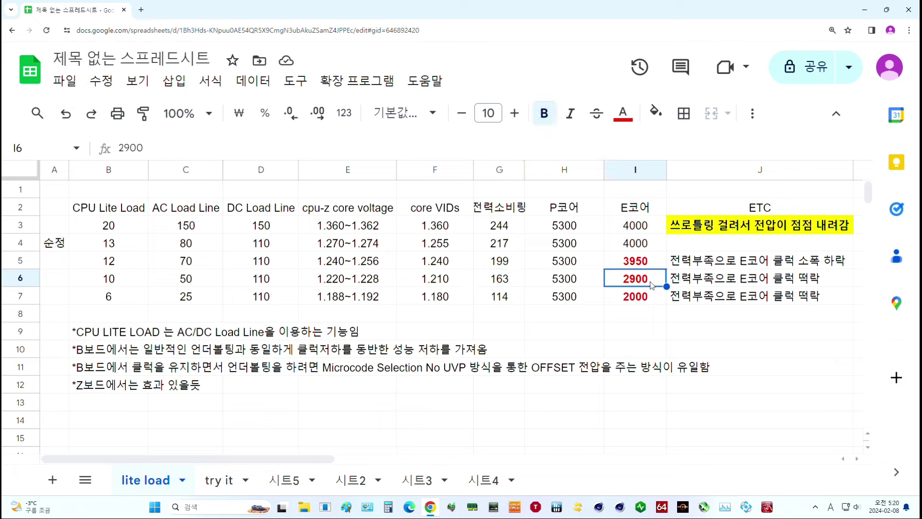
Compare the E-core clocks of the CPU Lite Load 6 and 10 rows, and relate the latter to its power consumption
{"action": "left_click", "coordinate": [648, 299]}
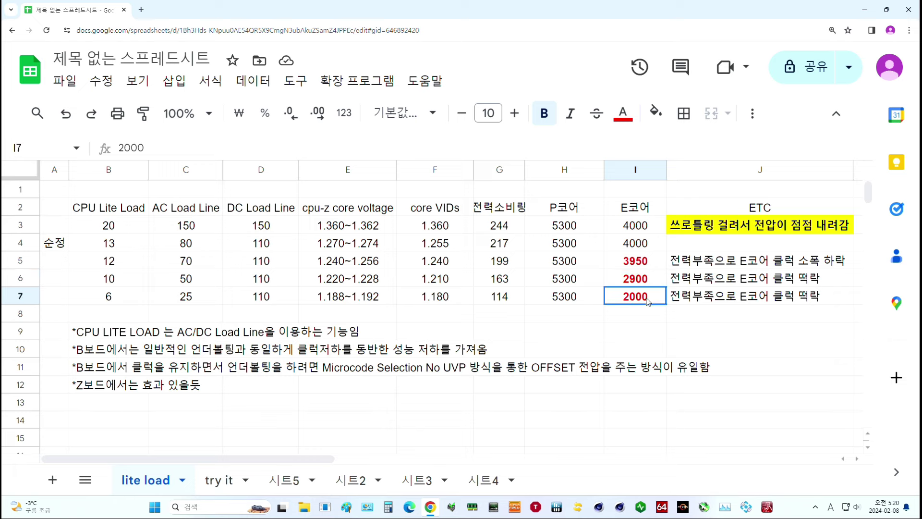
{"action": "left_click", "coordinate": [636, 281]}
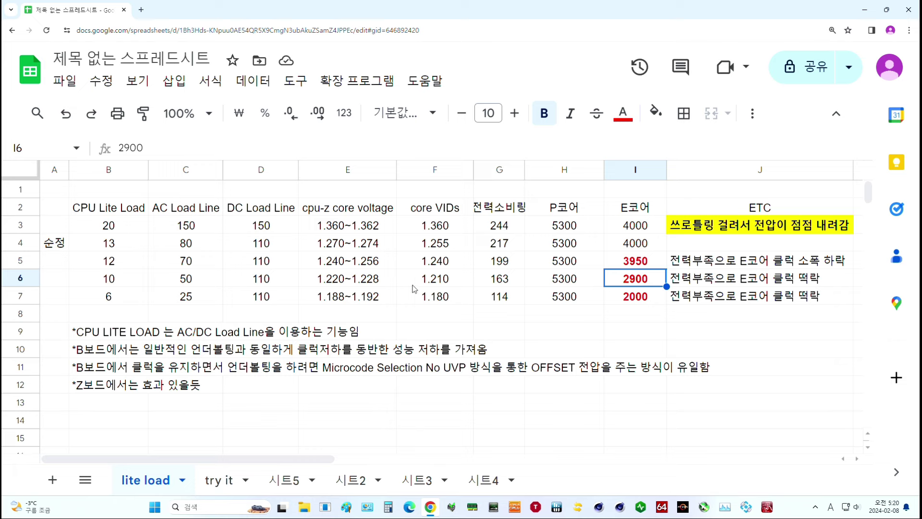
{"action": "left_click", "coordinate": [513, 283]}
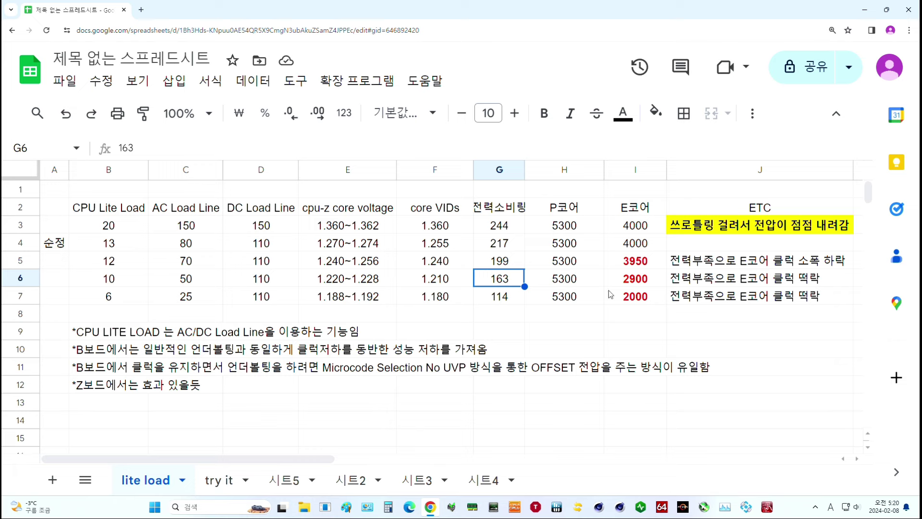
{"action": "left_click", "coordinate": [638, 282]}
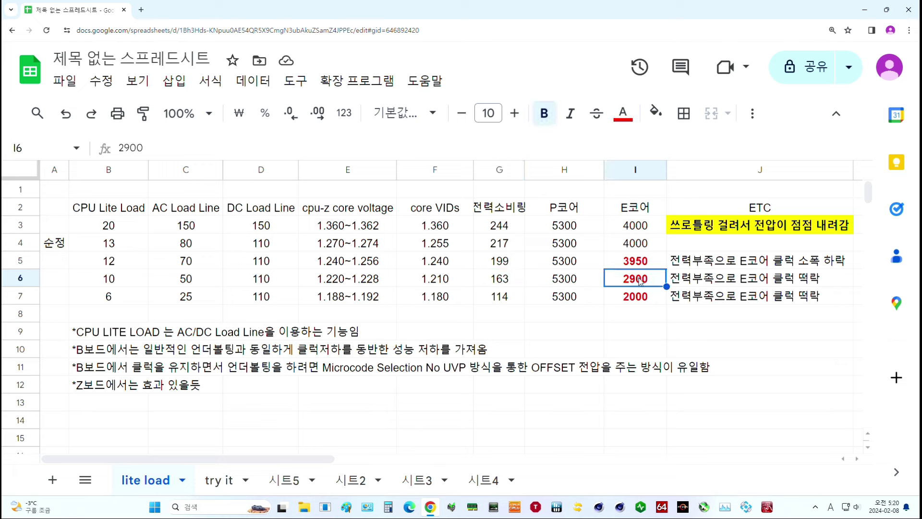
Review the CPU Lite Load 12 row's load line settings, voltages, power consumption, and P-core and E-core clocks
{"action": "left_click", "coordinate": [126, 262]}
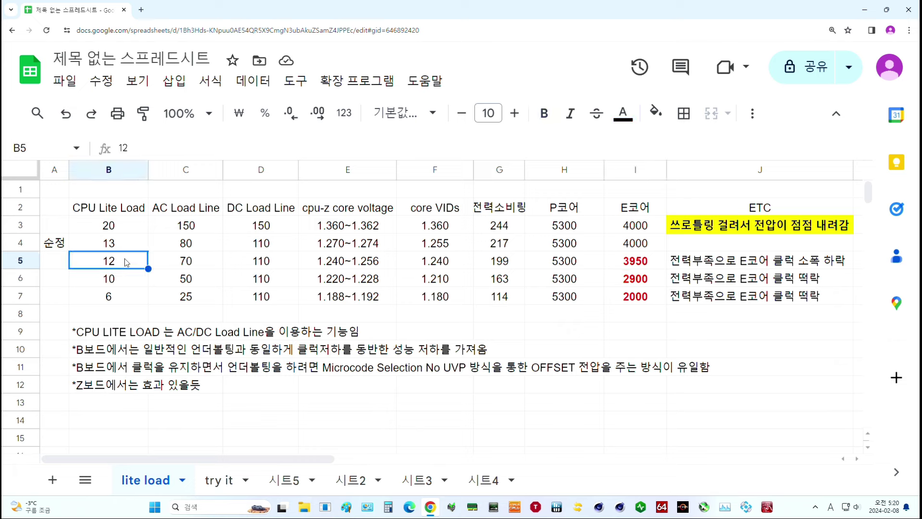
{"action": "left_click", "coordinate": [182, 266]}
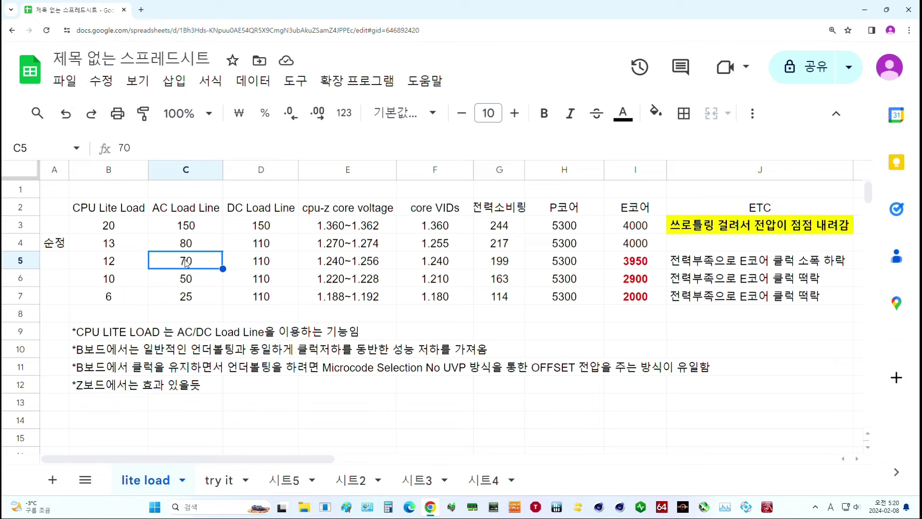
{"action": "left_click", "coordinate": [253, 263]}
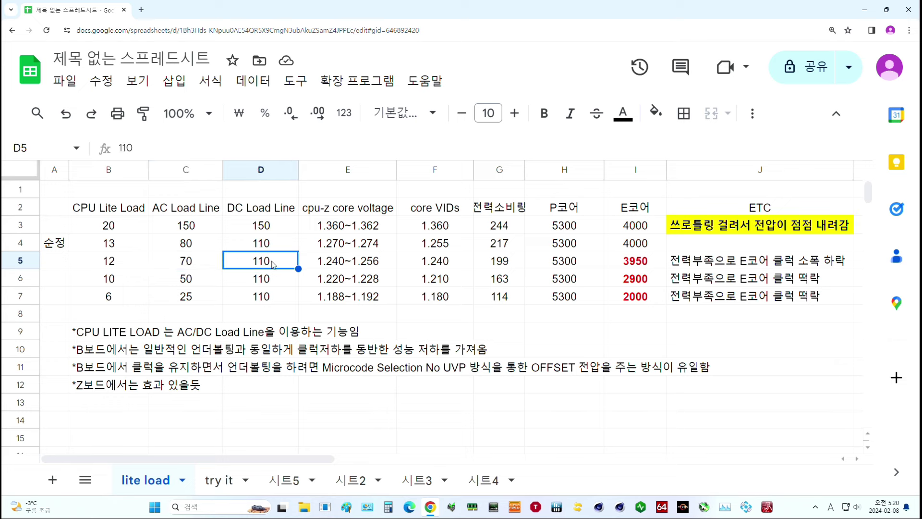
{"action": "left_click_drag", "start_coordinate": [379, 265], "coordinate": [445, 272]}
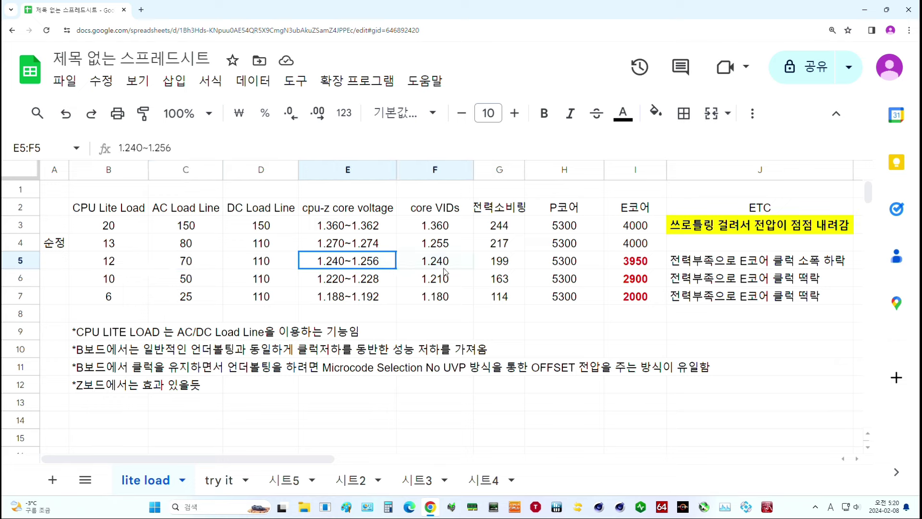
{"action": "left_click", "coordinate": [504, 265]}
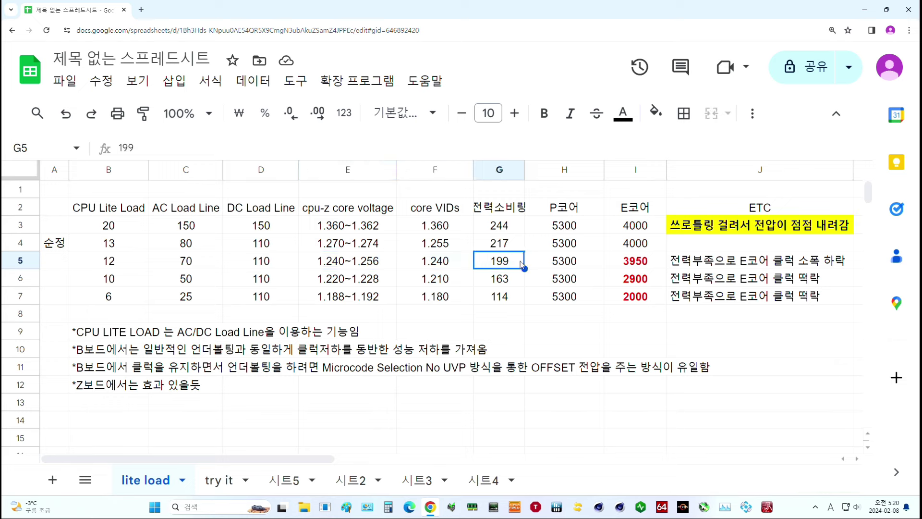
{"action": "left_click", "coordinate": [585, 265]}
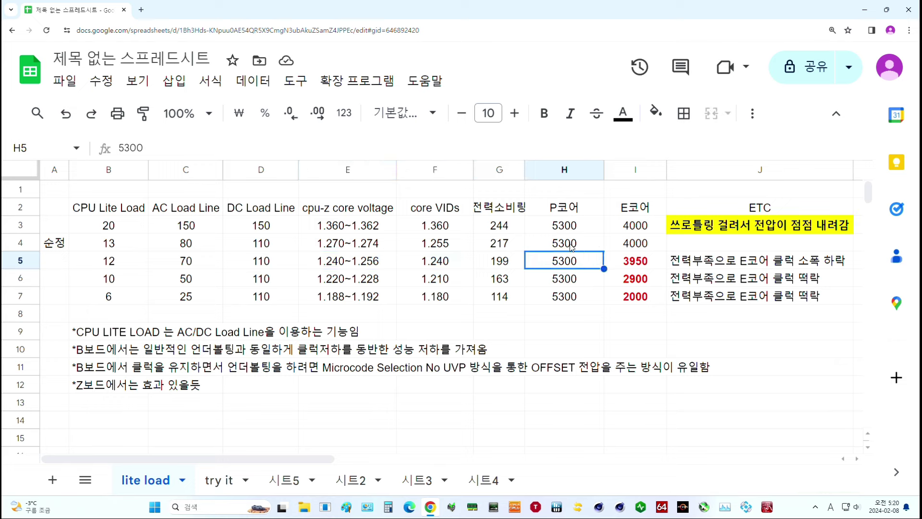
{"action": "left_click", "coordinate": [652, 266]}
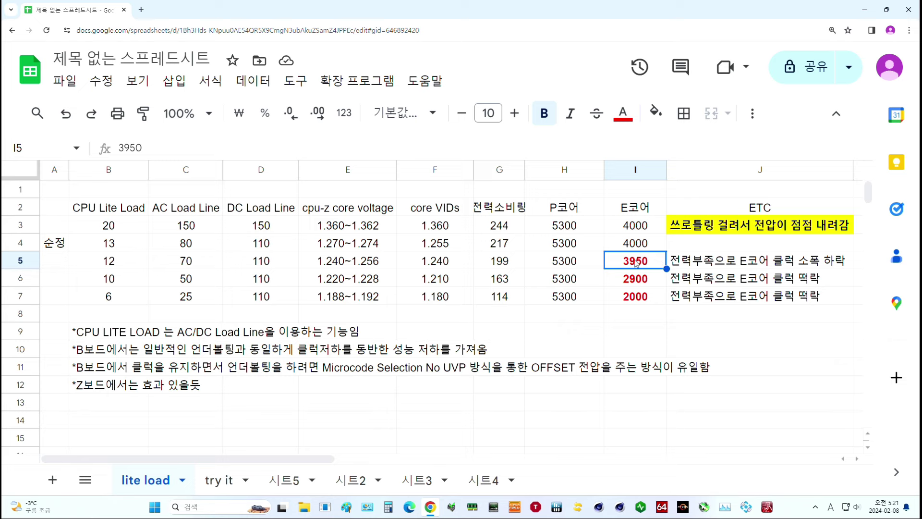
Compare CPU Lite Load 13 with 12, check the latter's E-core clock, and read the Microcode Selection No UVP offset note
{"action": "left_click", "coordinate": [112, 246]}
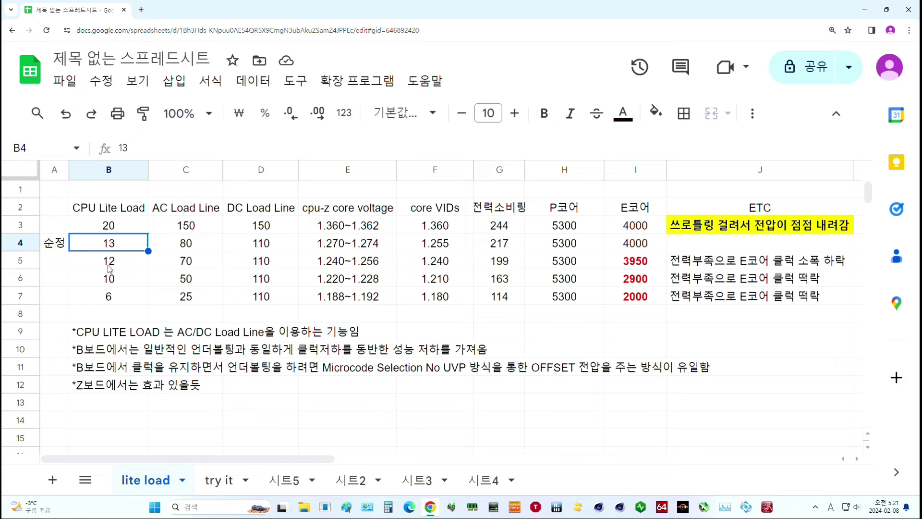
{"action": "left_click", "coordinate": [111, 265]}
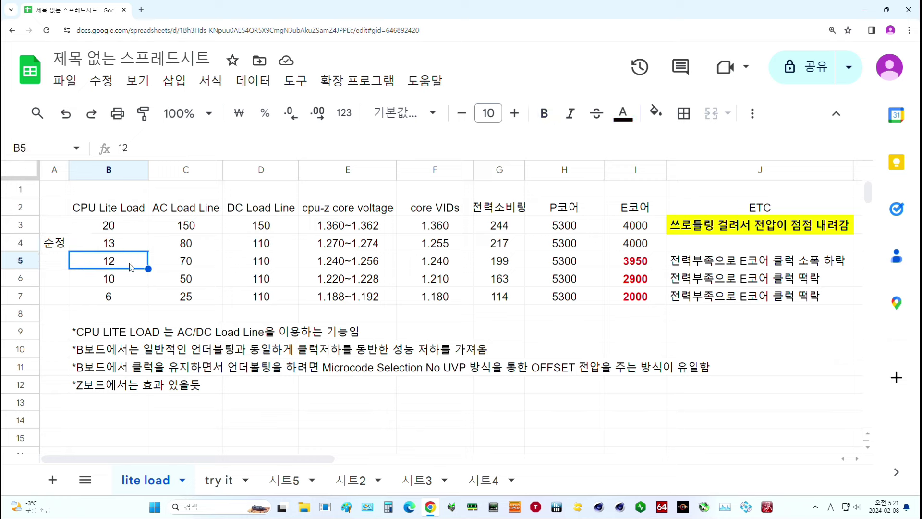
{"action": "left_click", "coordinate": [623, 265]}
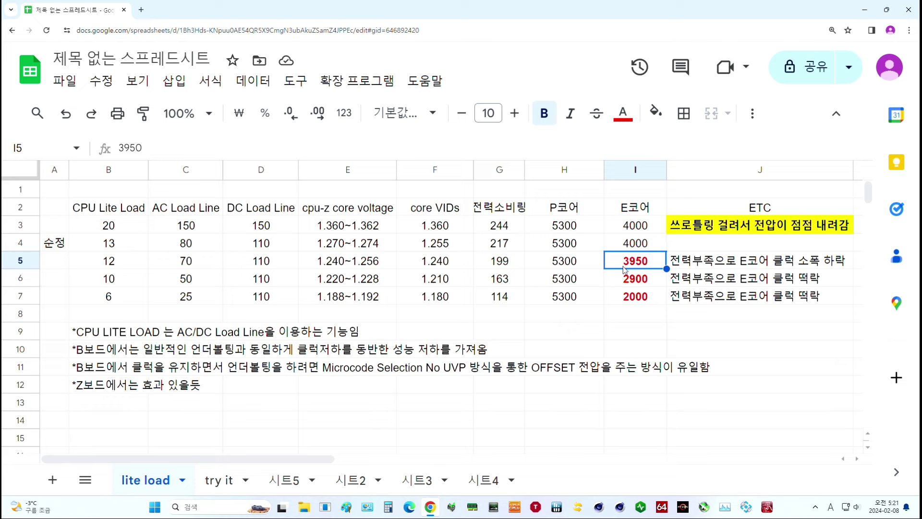
{"action": "left_click", "coordinate": [443, 369]}
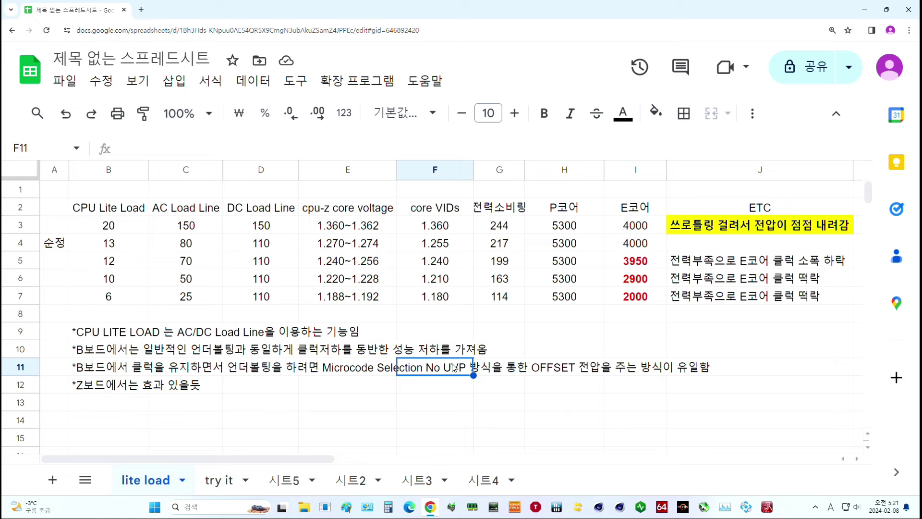
Compare the AC Load Line values of the CPU Lite Load 13, 12 and 10 rows
{"action": "left_click", "coordinate": [112, 244]}
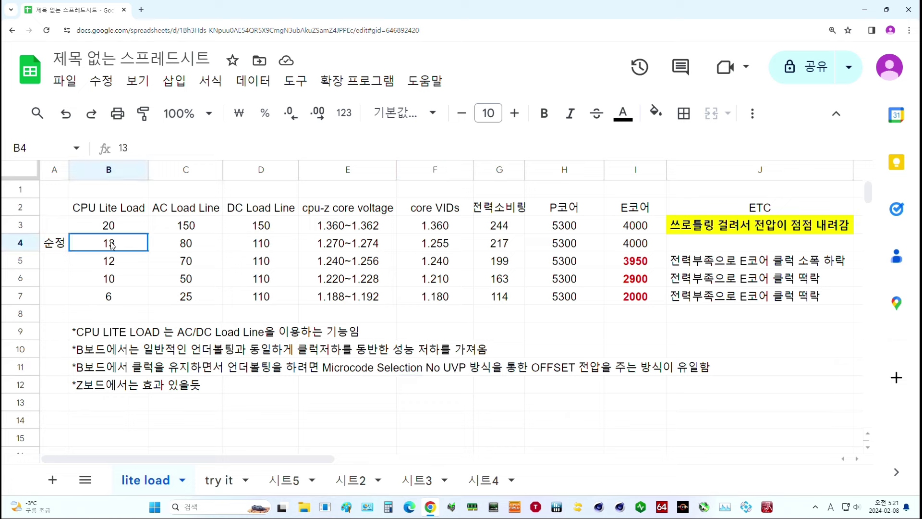
{"action": "left_click", "coordinate": [186, 250]}
{"action": "left_click", "coordinate": [125, 266]}
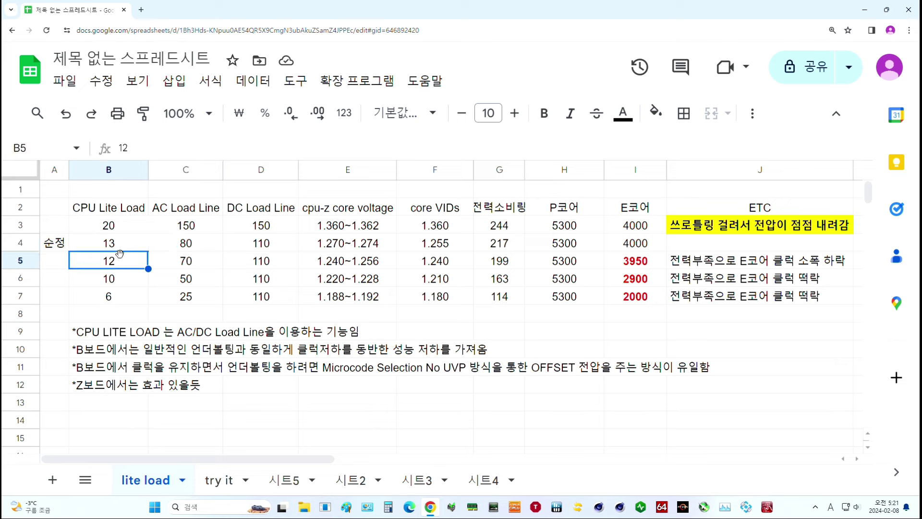
{"action": "left_click", "coordinate": [189, 265]}
{"action": "left_click", "coordinate": [121, 285]}
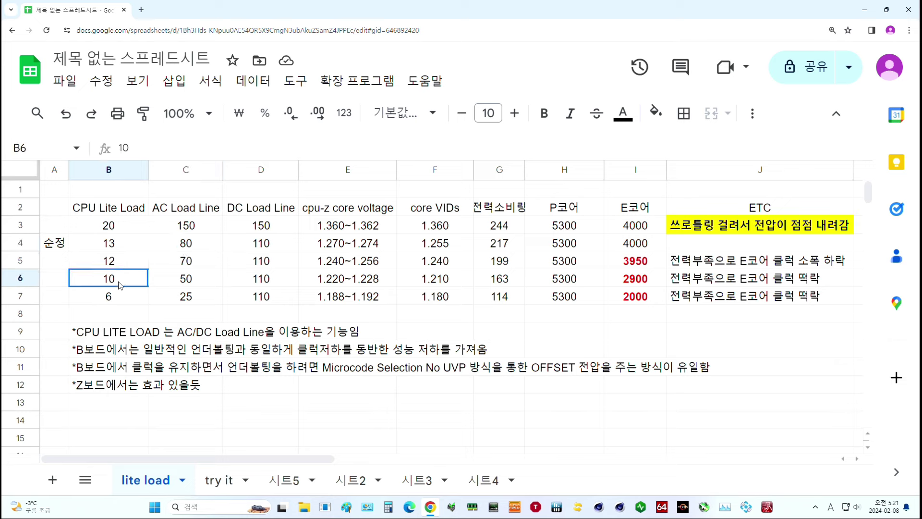
{"action": "left_click", "coordinate": [177, 285]}
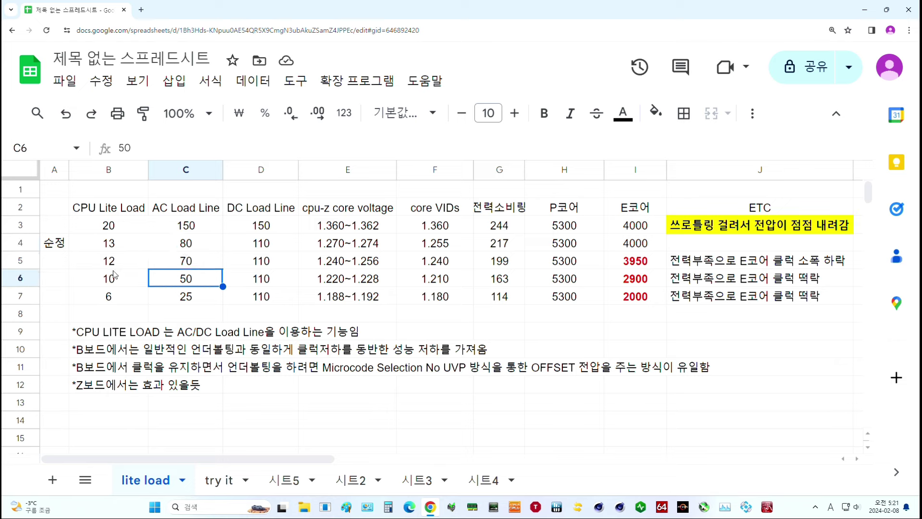
Insert a row below CPU Lite Load 12 and enter CPU Lite Load 11, AC Load Line 60 and DC Load Line 110
{"action": "right_click", "coordinate": [20, 261]}
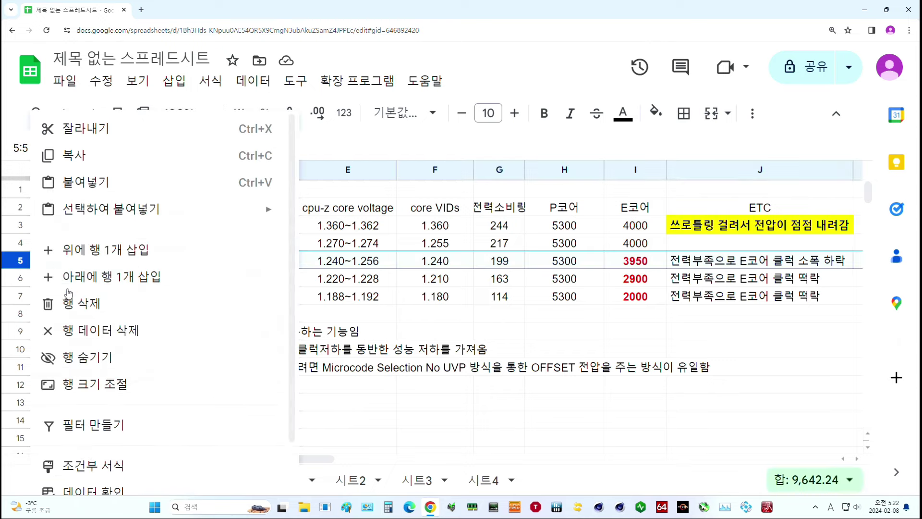
{"action": "left_click", "coordinate": [81, 281]}
{"action": "left_click", "coordinate": [117, 278]}
{"action": "type", "text": "11"}
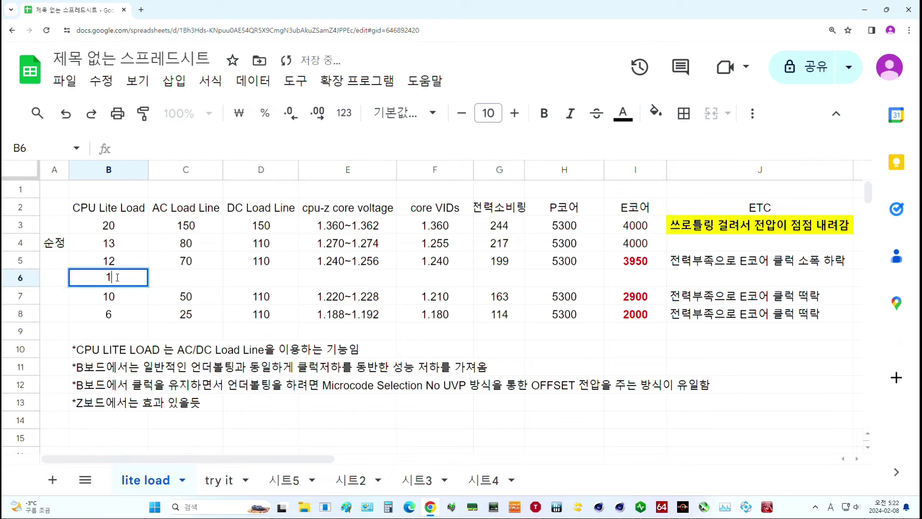
{"action": "key", "text": "Tab"}
{"action": "type", "text": "60"}
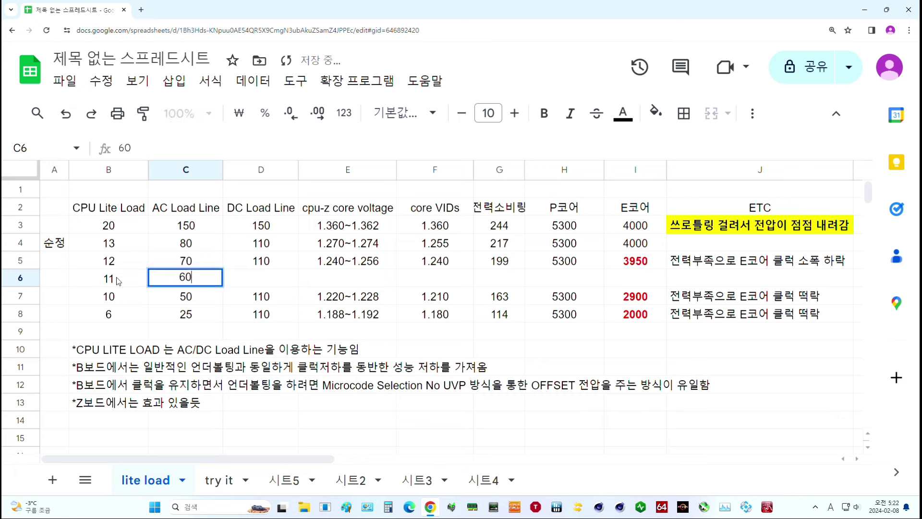
{"action": "key", "text": "Tab"}
{"action": "type", "text": "110"}
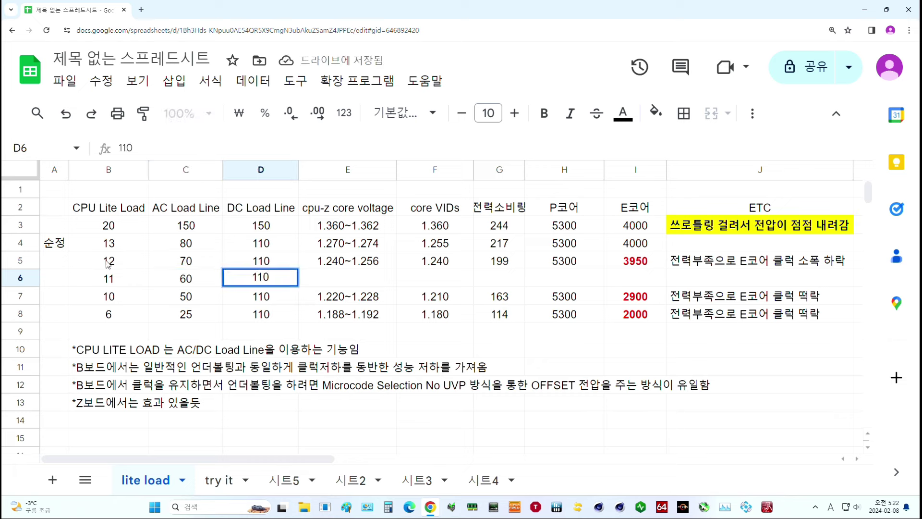
Compare the AC Load Line values across the CPU Lite Load 20, 13, 10 and 6 rows, and review the CPU Lite Load 11 row's settings
{"action": "left_click", "coordinate": [181, 248]}
{"action": "left_click", "coordinate": [126, 227]}
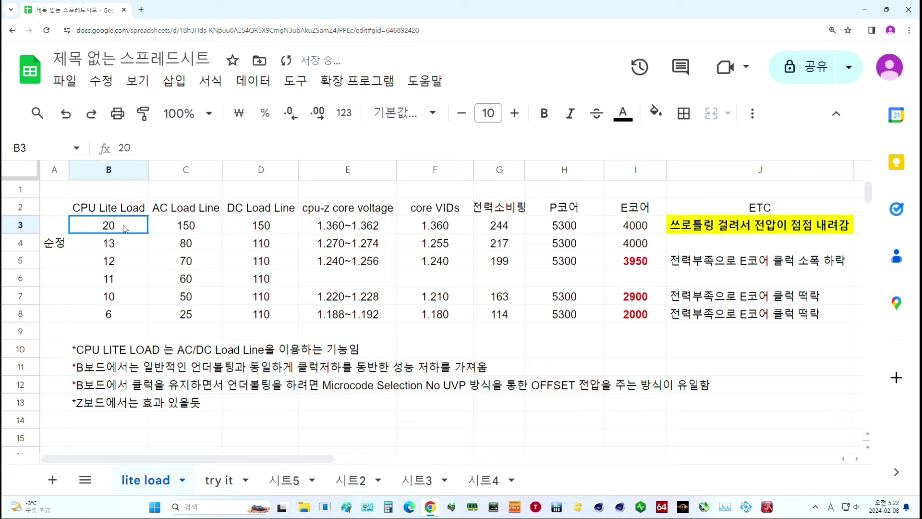
{"action": "left_click", "coordinate": [179, 247]}
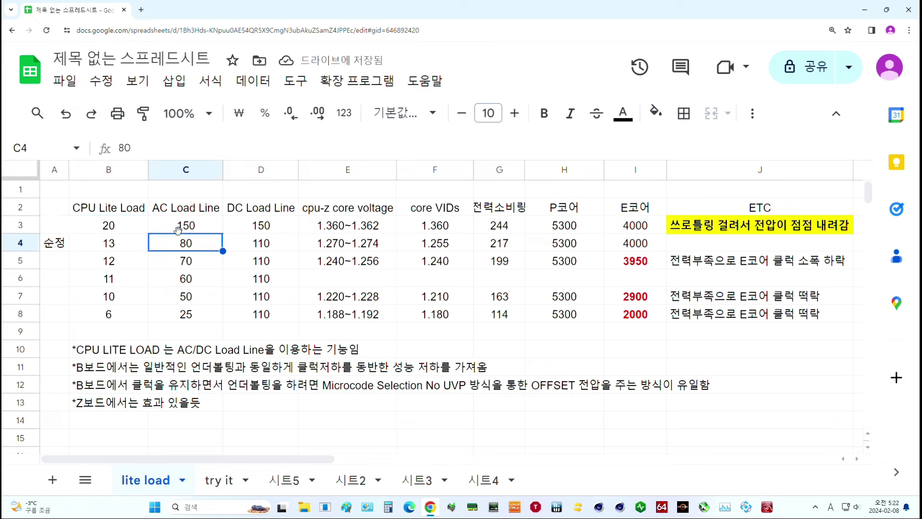
{"action": "left_click", "coordinate": [178, 229]}
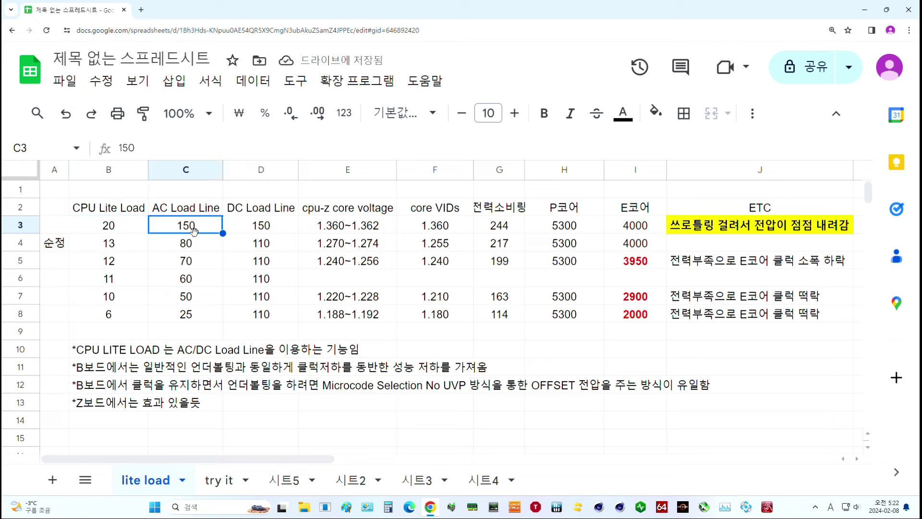
{"action": "left_click", "coordinate": [203, 297]}
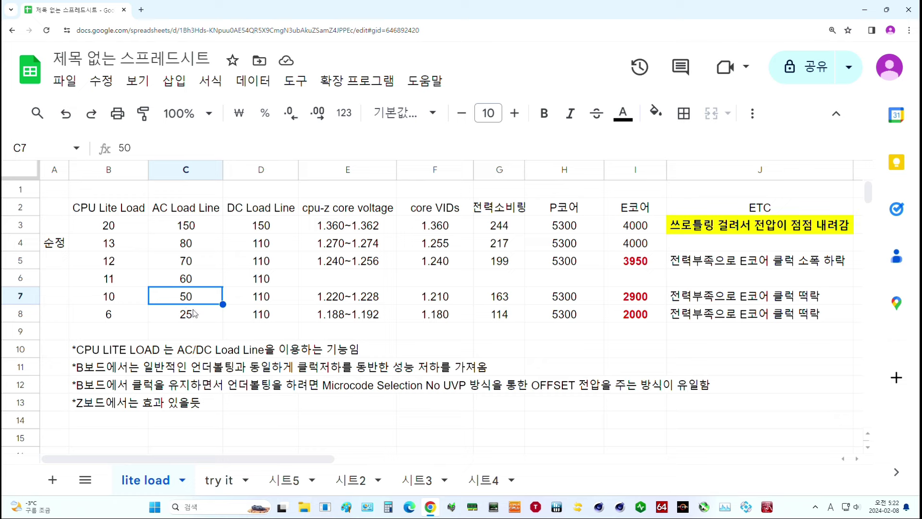
{"action": "left_click", "coordinate": [194, 313]}
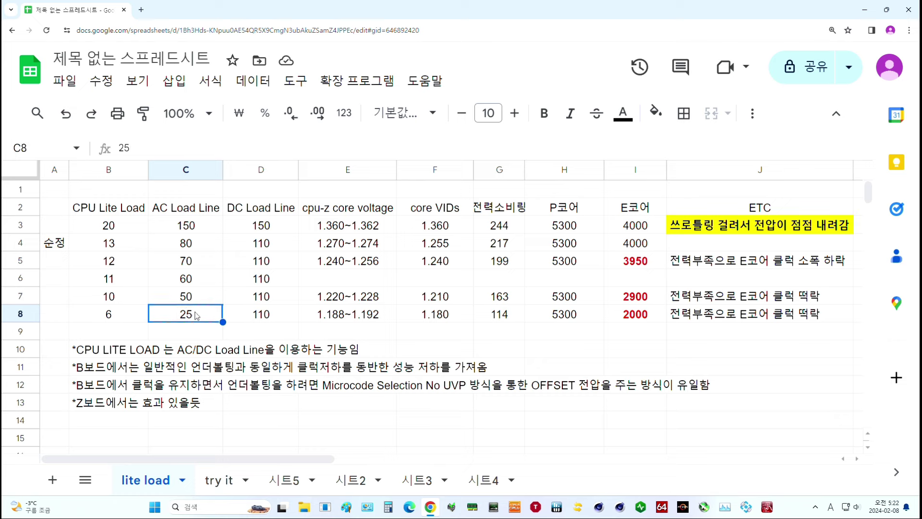
{"action": "left_click", "coordinate": [192, 283]}
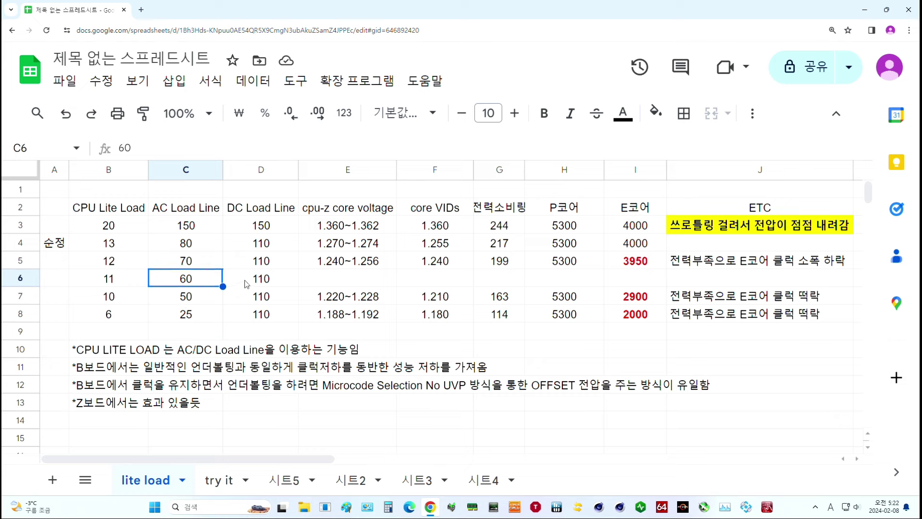
{"action": "left_click_drag", "start_coordinate": [245, 283], "coordinate": [132, 279]}
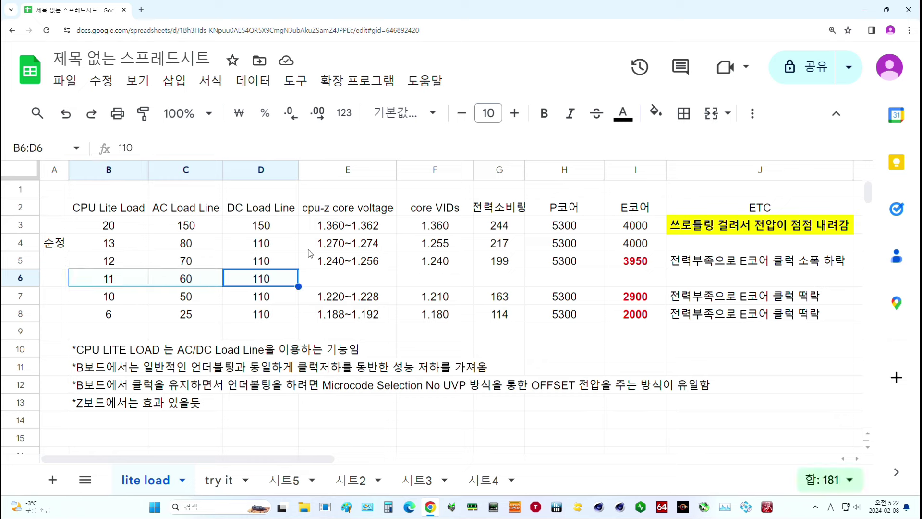
Compare the AC Load Line and core VIDs of CPU Lite Load 13 with those of 12
{"action": "left_click", "coordinate": [168, 243]}
{"action": "left_click", "coordinate": [192, 262]}
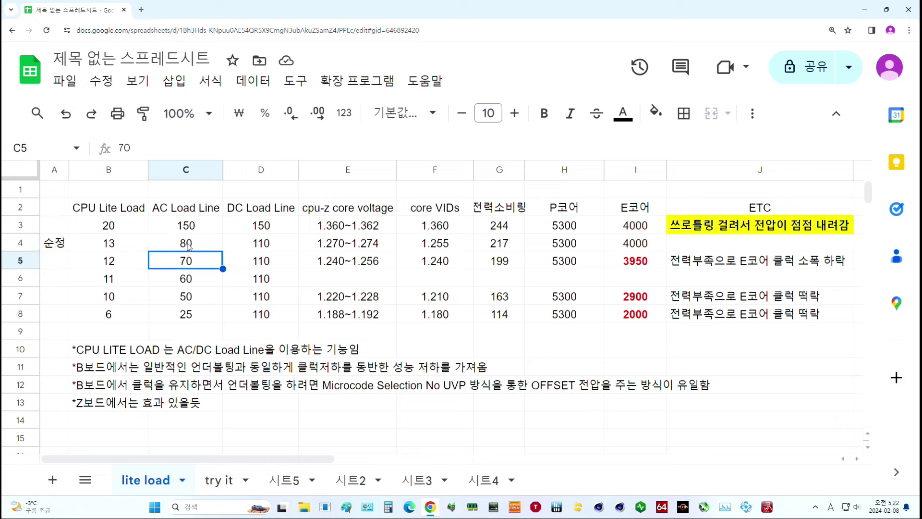
{"action": "left_click_drag", "start_coordinate": [451, 246], "coordinate": [441, 266]}
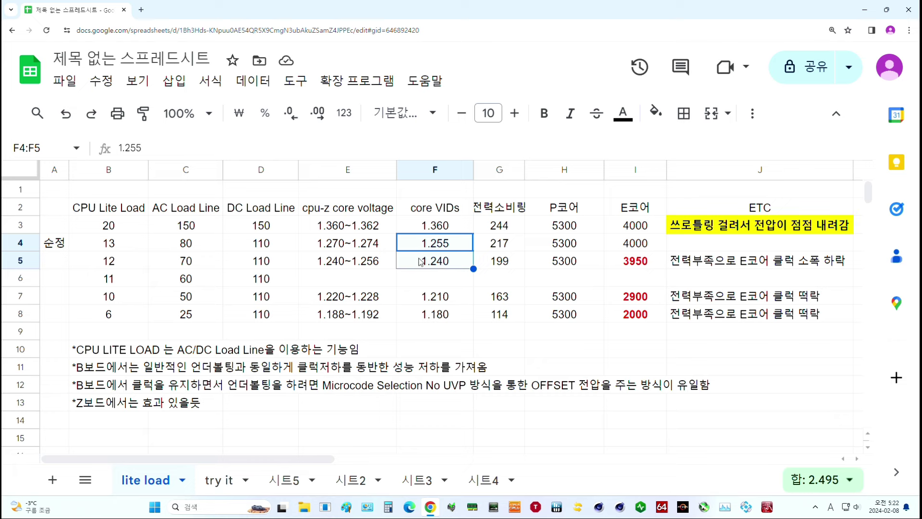
{"action": "left_click", "coordinate": [443, 269]}
{"action": "left_click_drag", "start_coordinate": [440, 251], "coordinate": [442, 263]}
{"action": "left_click", "coordinate": [443, 264]}
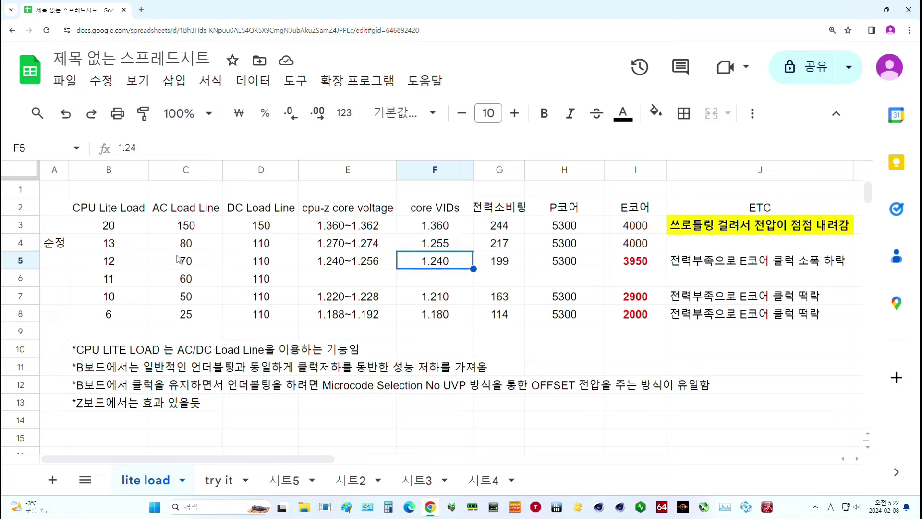
Compare the core VIDs of the CPU Lite Load 12 and 10 rows
{"action": "left_click", "coordinate": [127, 260]}
{"action": "left_click", "coordinate": [112, 299]}
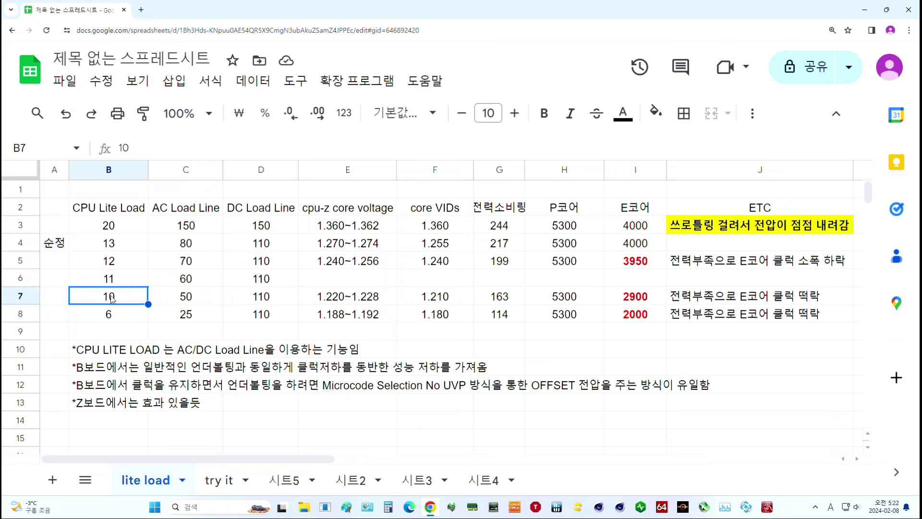
{"action": "left_click", "coordinate": [440, 270]}
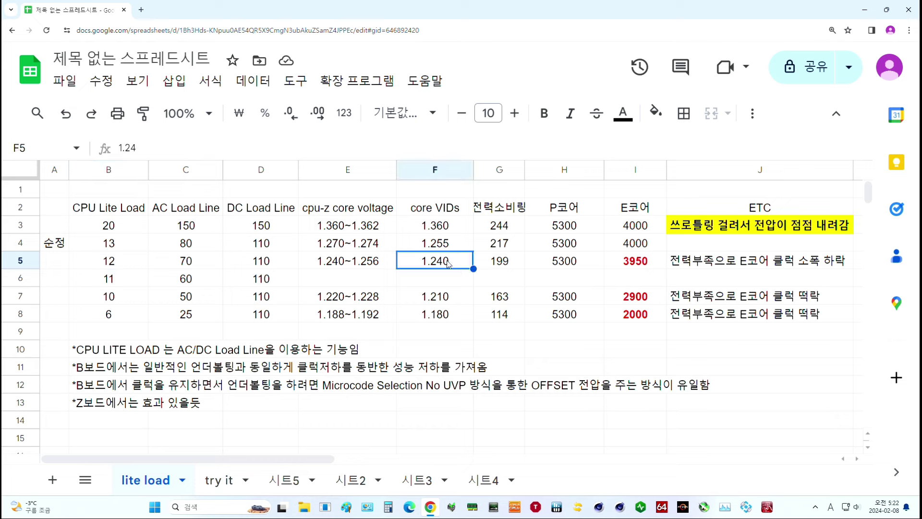
{"action": "left_click", "coordinate": [440, 301]}
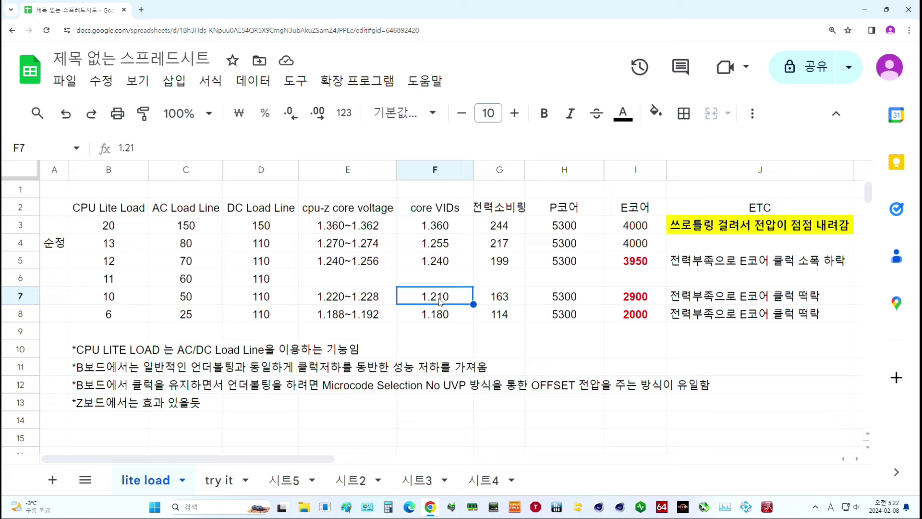
Enter 1.225 as the core VIDs value of the CPU Lite Load 11 row
{"action": "left_click", "coordinate": [121, 283]}
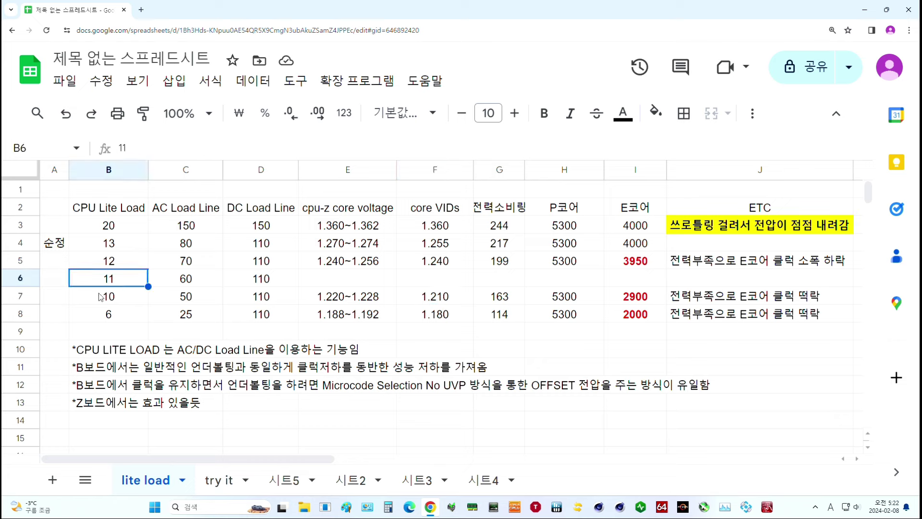
{"action": "left_click", "coordinate": [423, 284]}
{"action": "type", "text": "1.225"}
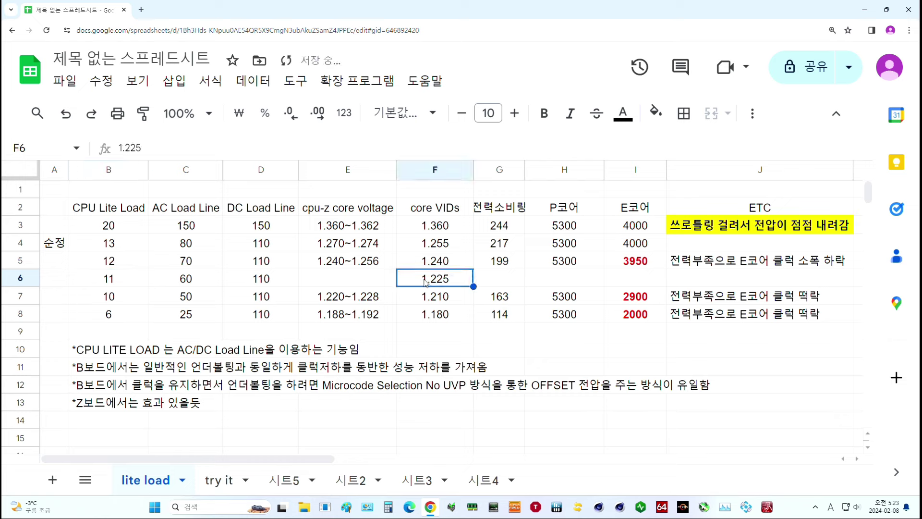
Relate CPU Lite Load 11's AC Load Line to its core VIDs, and compare the AC Load Line of 13 and 20
{"action": "left_click", "coordinate": [200, 281]}
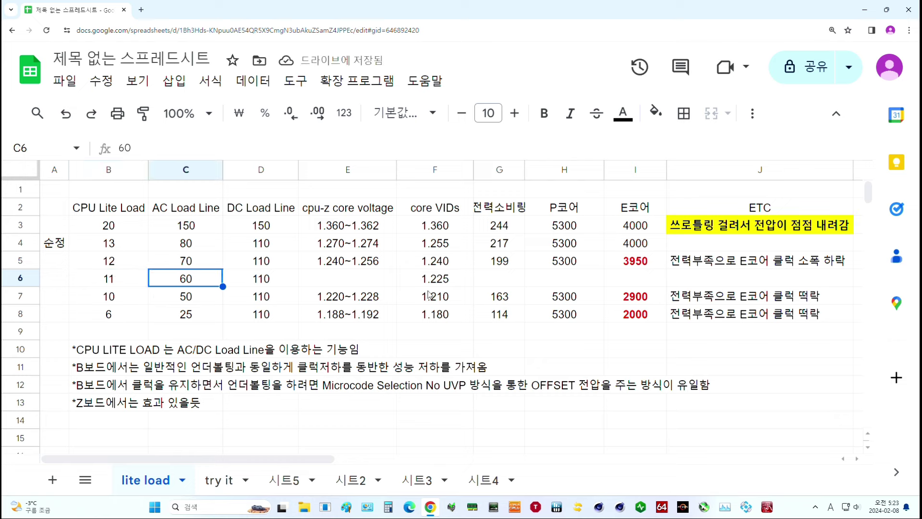
{"action": "left_click", "coordinate": [437, 277]}
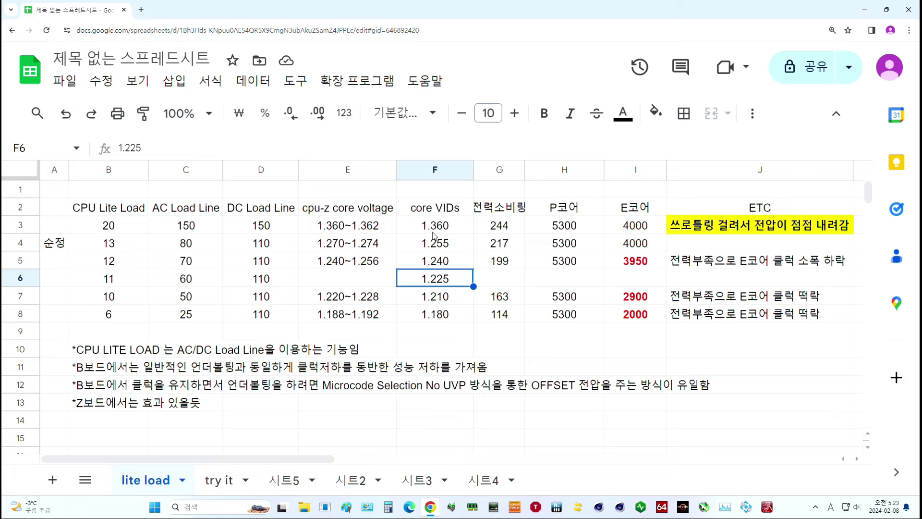
{"action": "left_click_drag", "start_coordinate": [186, 245], "coordinate": [186, 228]}
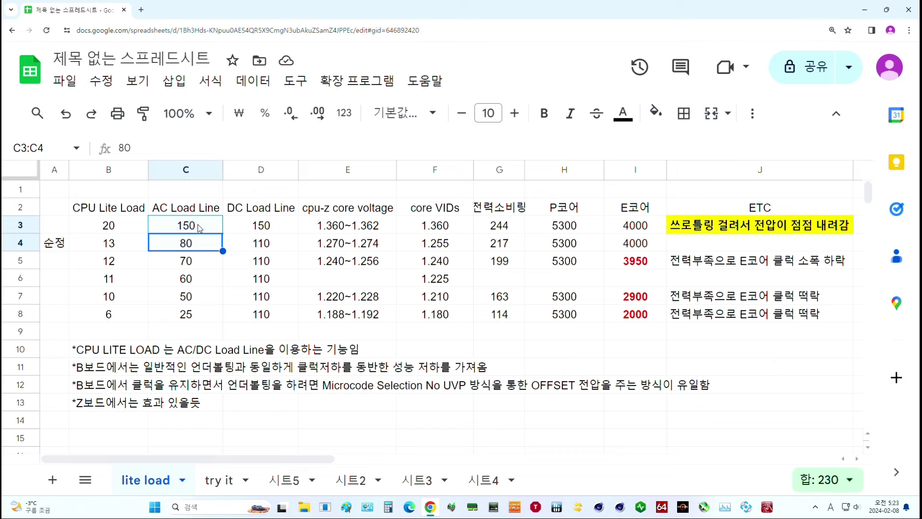
Switch to the Calculator app, multiply 70 by 0.015, and return to the spreadsheet
{"action": "left_click", "coordinate": [388, 506]}
{"action": "type", "text": "70"}
{"action": "key", "text": "asterisk"}
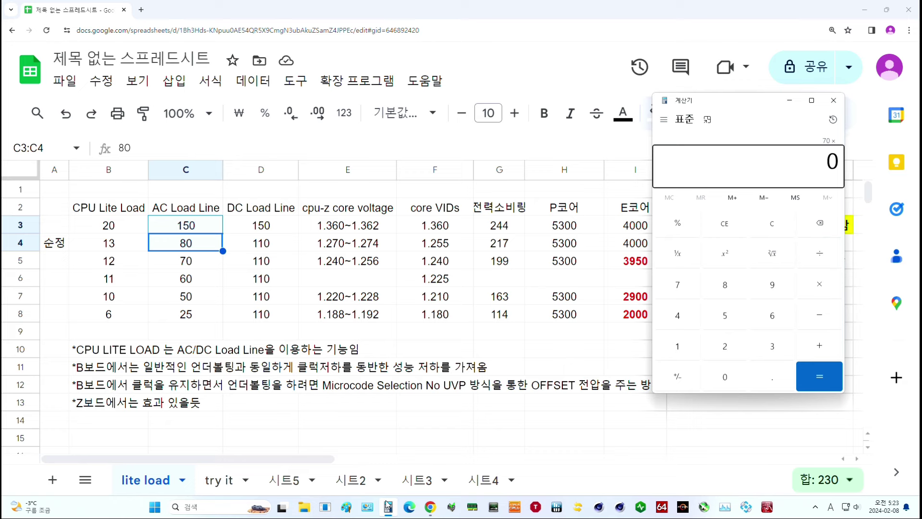
{"action": "type", "text": "0.015"}
{"action": "key", "text": "Return"}
{"action": "left_click", "coordinate": [250, 243]}
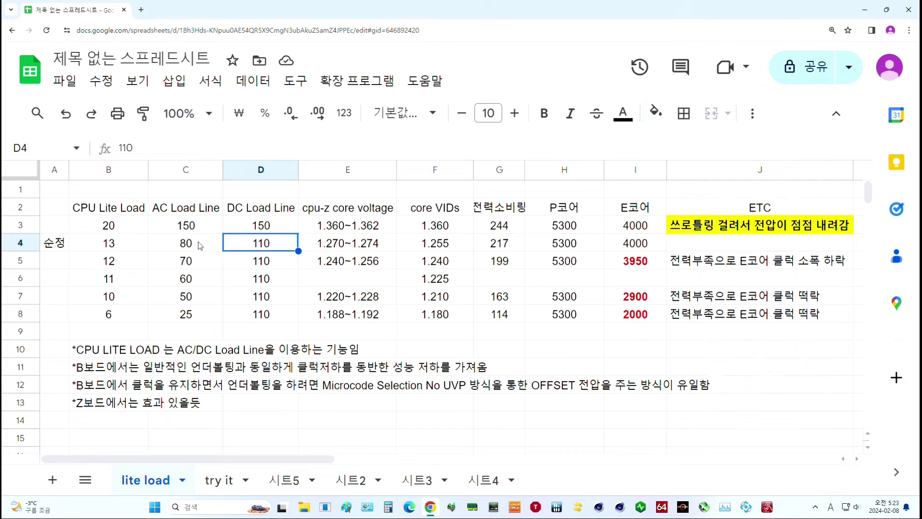
Calculate 0.015 × 7 plus 1.255 in the Calculator app for the AC Load Line gap from 13 to 20, and check it against the core VIDs
{"action": "left_click", "coordinate": [200, 246]}
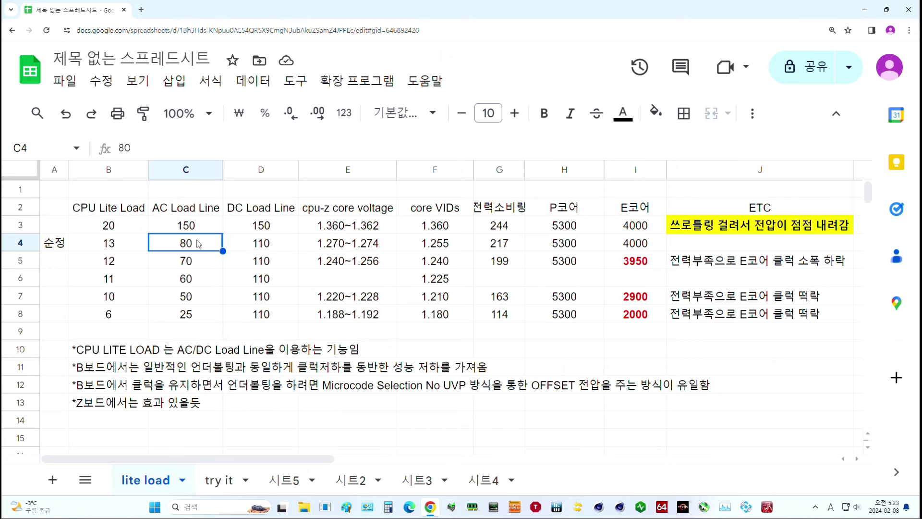
{"action": "left_click_drag", "start_coordinate": [190, 224], "coordinate": [205, 240]}
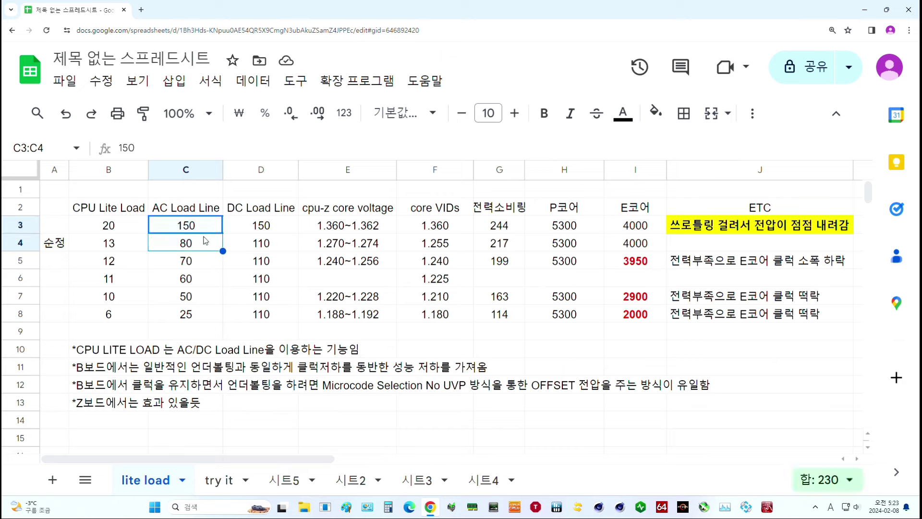
{"action": "left_click", "coordinate": [388, 506]}
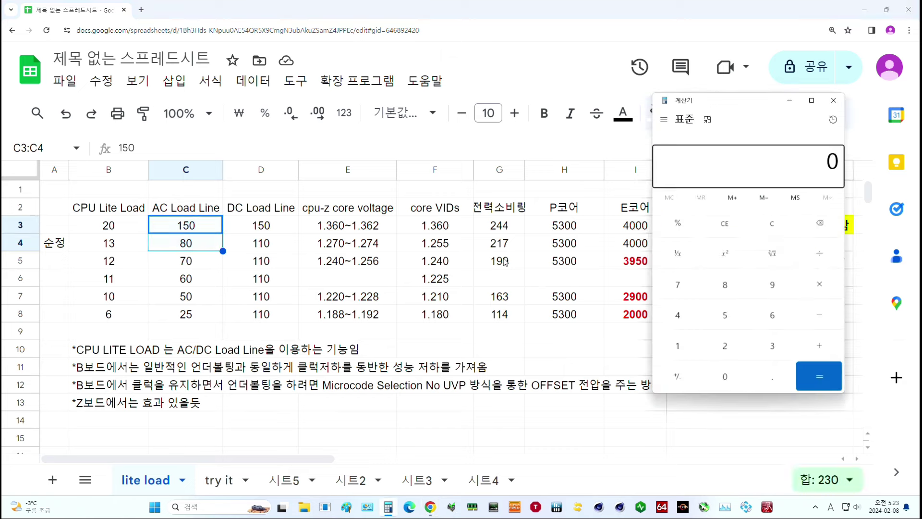
{"action": "type", "text": "0.015"}
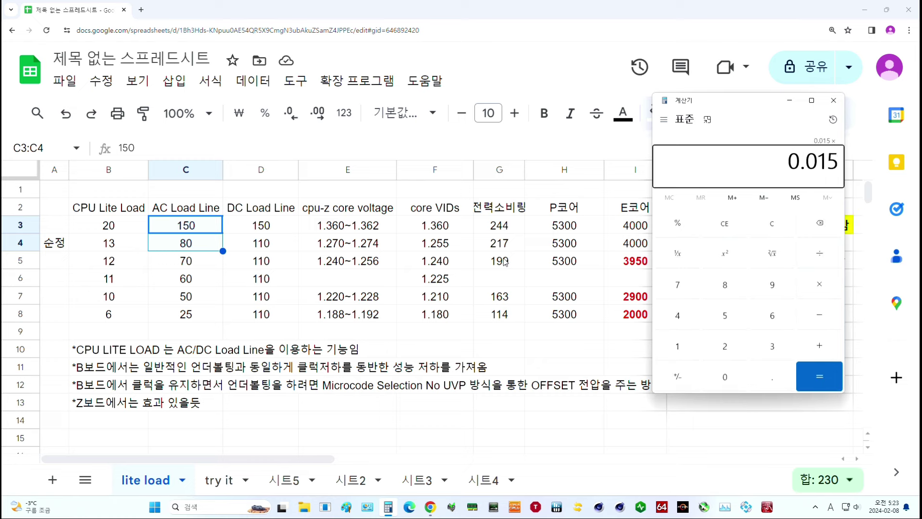
{"action": "type", "text": "7"}
{"action": "key", "text": "Return"}
{"action": "type", "text": "+1.255"}
{"action": "key", "text": "Return"}
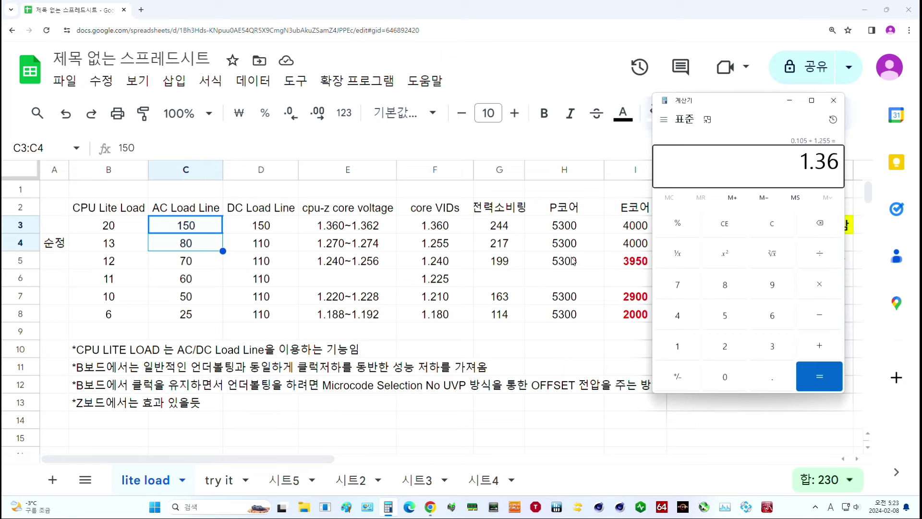
{"action": "left_click", "coordinate": [460, 228]}
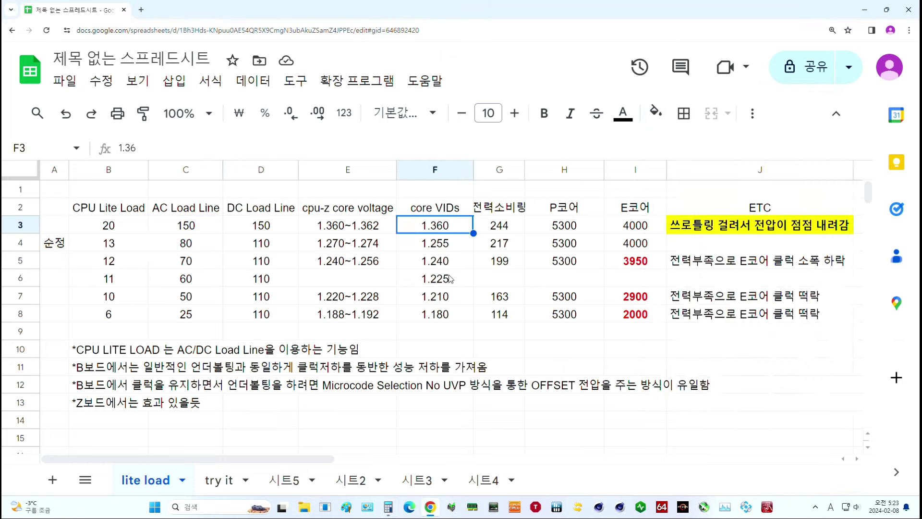
{"action": "left_click", "coordinate": [444, 279]}
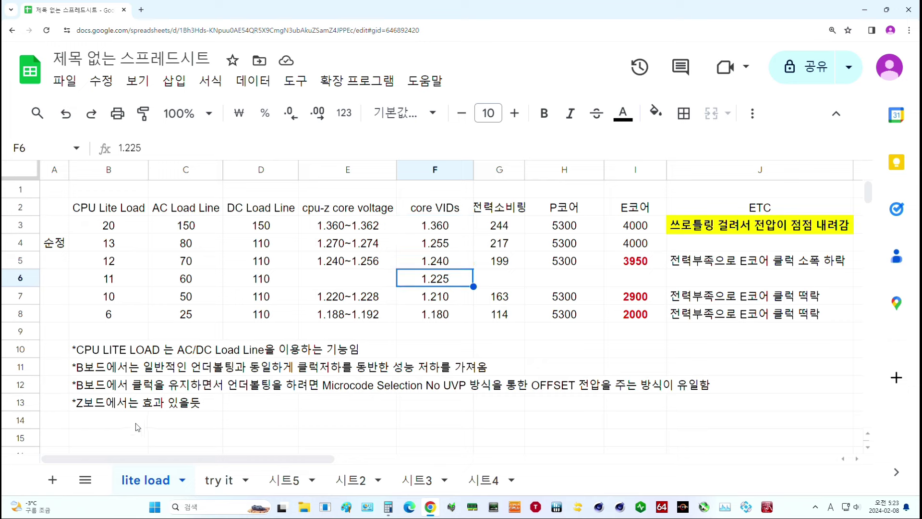
Compare the AC Load Line and core VIDs of CPU Lite Load 12 and 11, then the E-core clocks and power consumption down to row 6
{"action": "left_click", "coordinate": [119, 405]}
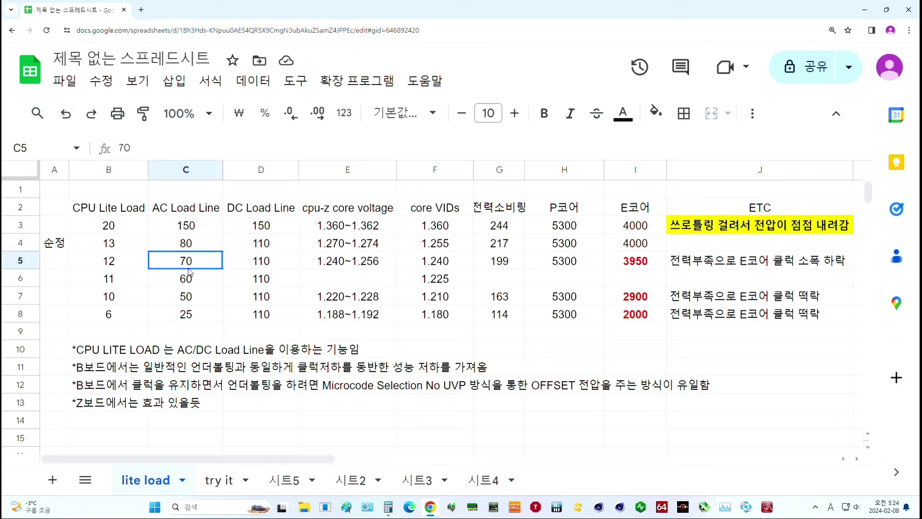
{"action": "left_click_drag", "start_coordinate": [194, 265], "coordinate": [201, 282]}
{"action": "left_click_drag", "start_coordinate": [436, 266], "coordinate": [436, 280]}
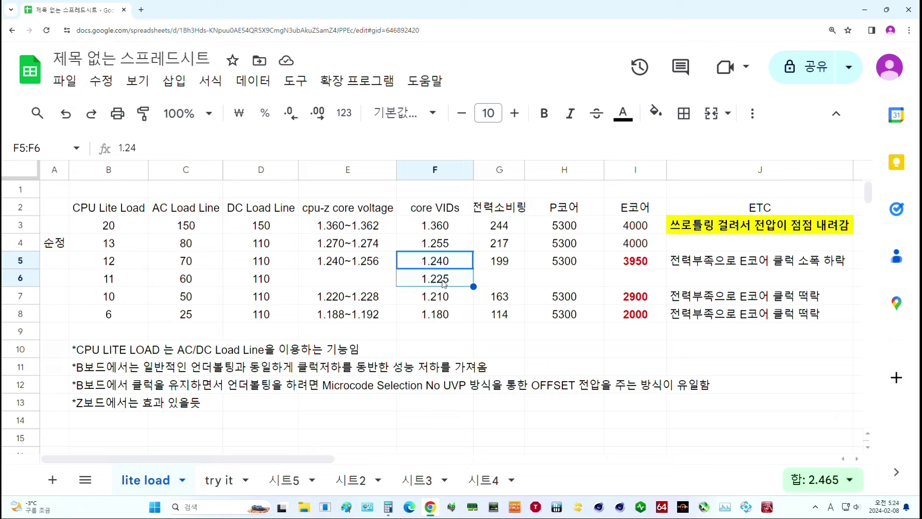
{"action": "left_click_drag", "start_coordinate": [643, 229], "coordinate": [629, 301]}
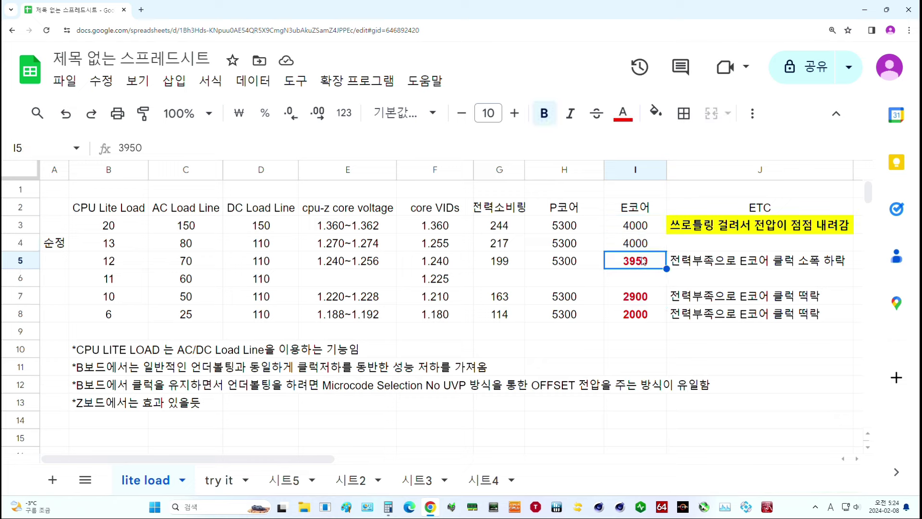
{"action": "left_click_drag", "start_coordinate": [627, 261], "coordinate": [638, 314]}
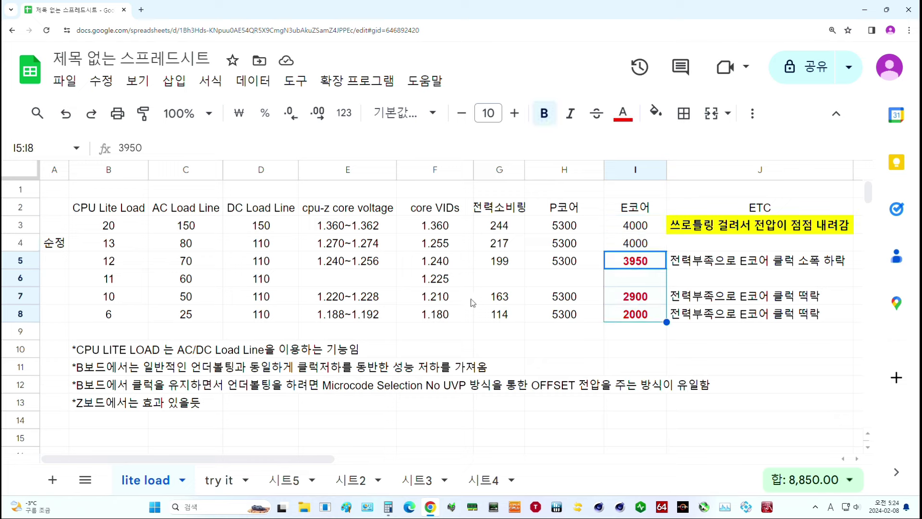
{"action": "left_click_drag", "start_coordinate": [500, 262], "coordinate": [498, 312]}
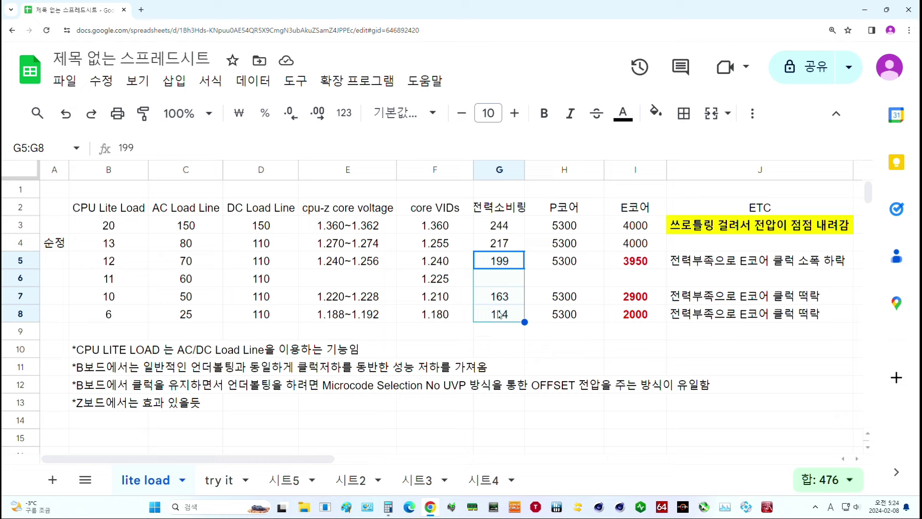
{"action": "left_click", "coordinate": [421, 382]}
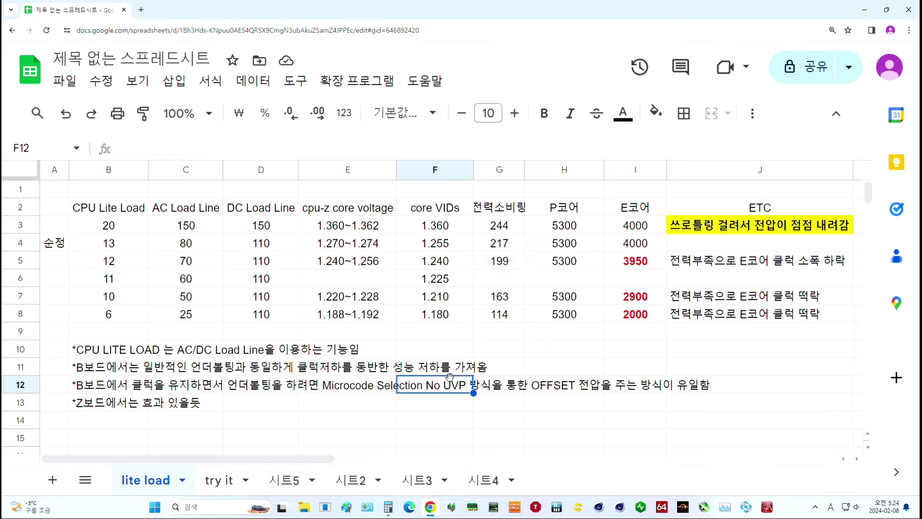
Relate the AC Load Line and CPU Lite Load columns to the E-core clocks, ending at the stock CPU Lite Load 13 row
{"action": "left_click_drag", "start_coordinate": [210, 225], "coordinate": [212, 315]}
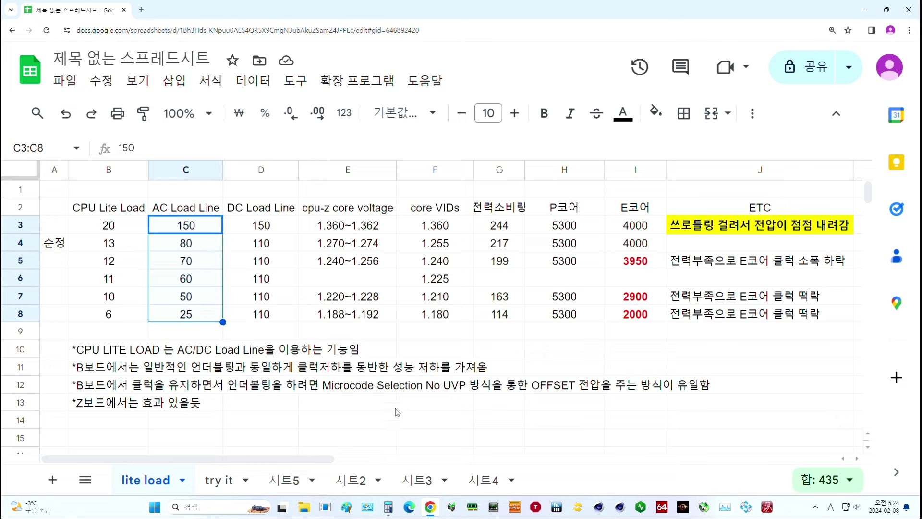
{"action": "left_click", "coordinate": [452, 389]}
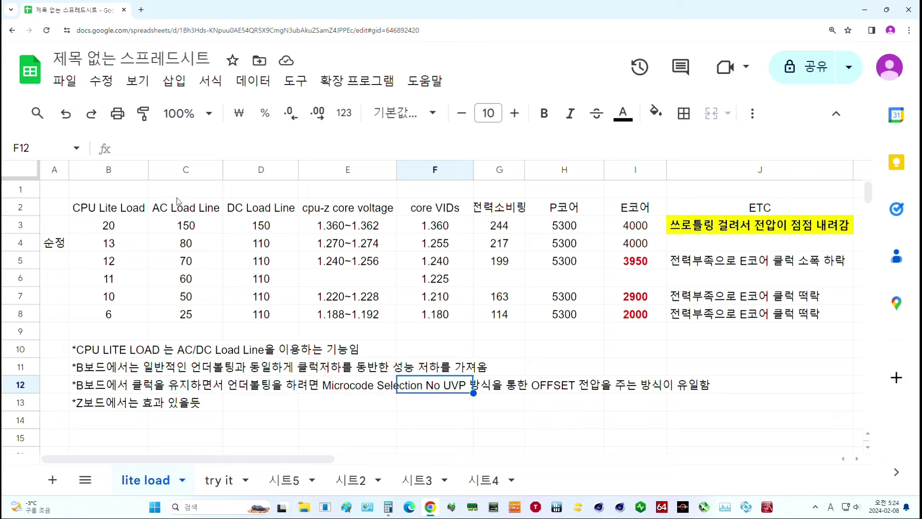
{"action": "left_click_drag", "start_coordinate": [134, 207], "coordinate": [125, 314]}
{"action": "left_click", "coordinate": [625, 260]}
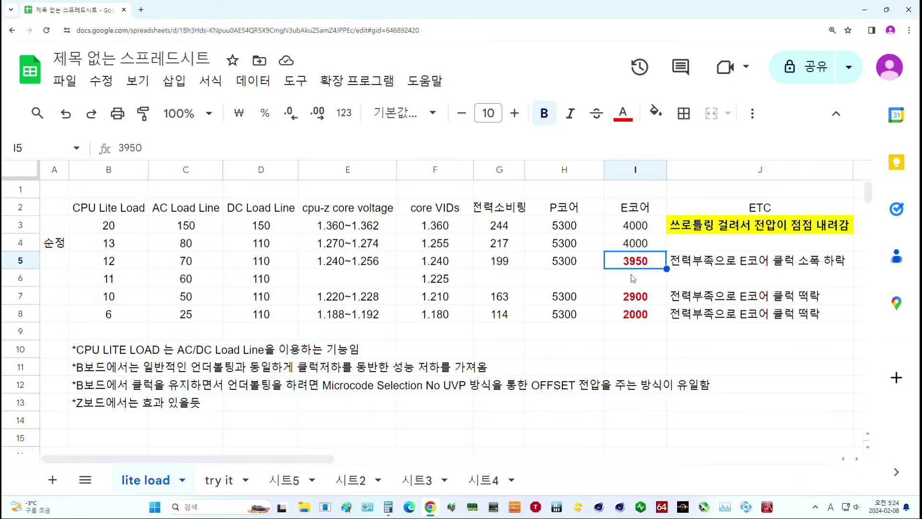
{"action": "left_click_drag", "start_coordinate": [635, 313], "coordinate": [636, 269]}
{"action": "left_click", "coordinate": [639, 247]}
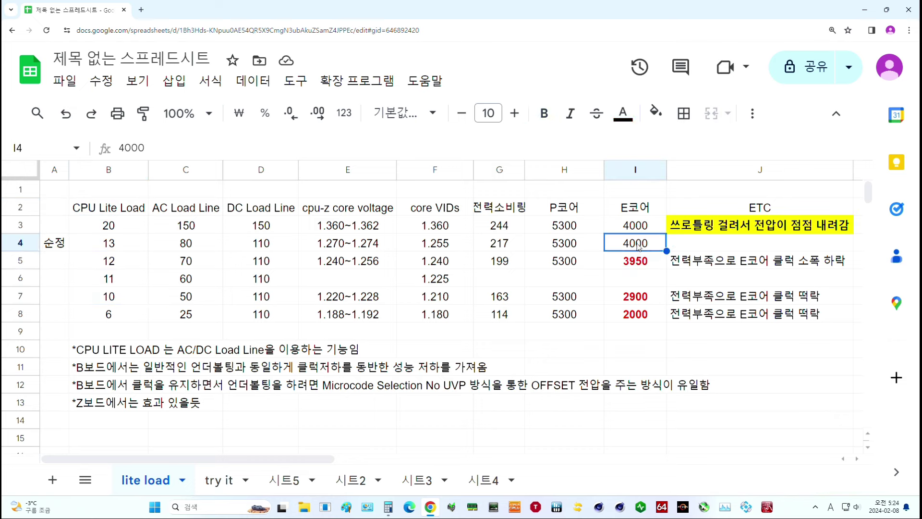
{"action": "left_click", "coordinate": [128, 248]}
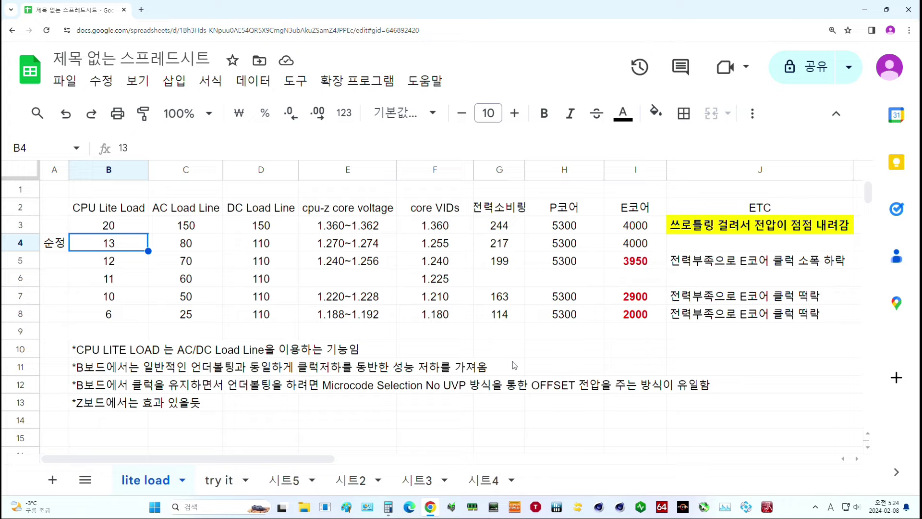
Minimize the browser, close the Calculator app, and run the desktop's shutdown shortcut to restart into the BIOS
{"action": "left_click", "coordinate": [865, 10]}
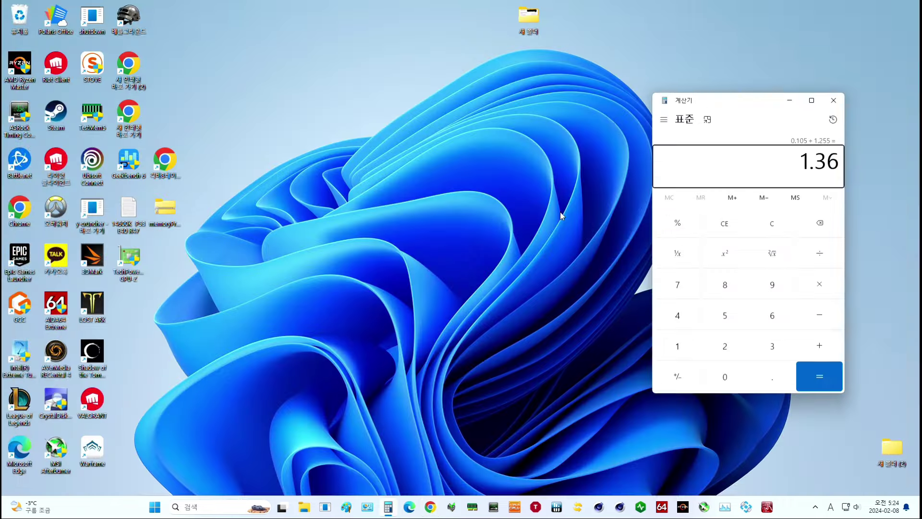
{"action": "left_click", "coordinate": [834, 100]}
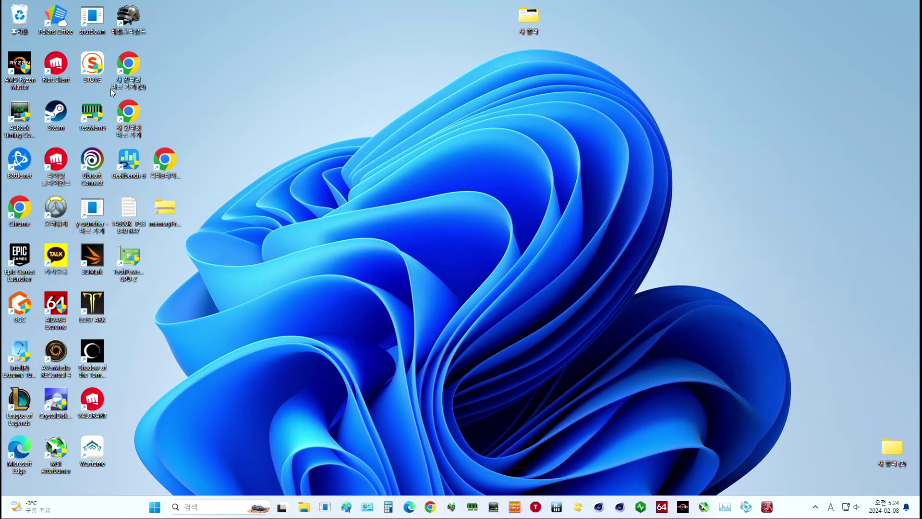
{"action": "double_click", "coordinate": [90, 18]}
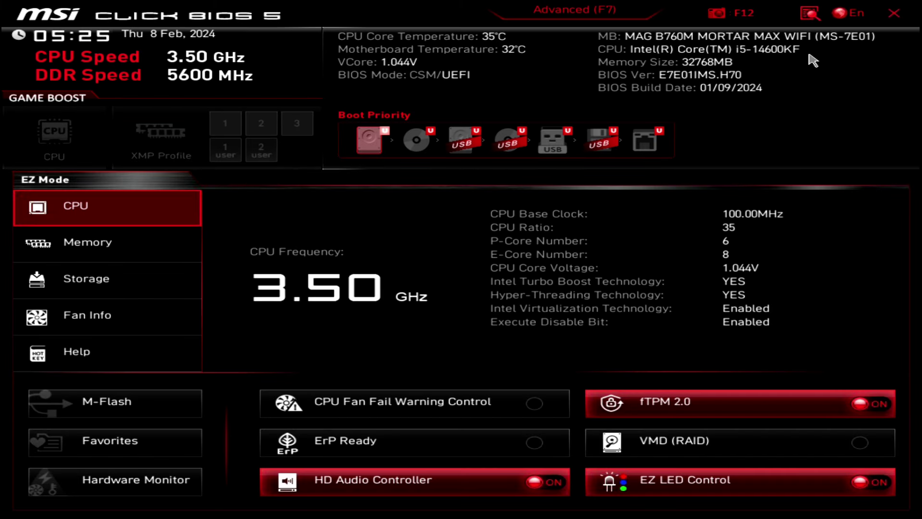
Switch the BIOS to Advanced mode and open Advanced CPU Configuration in the overclocking settings
{"action": "key", "text": "F7"}
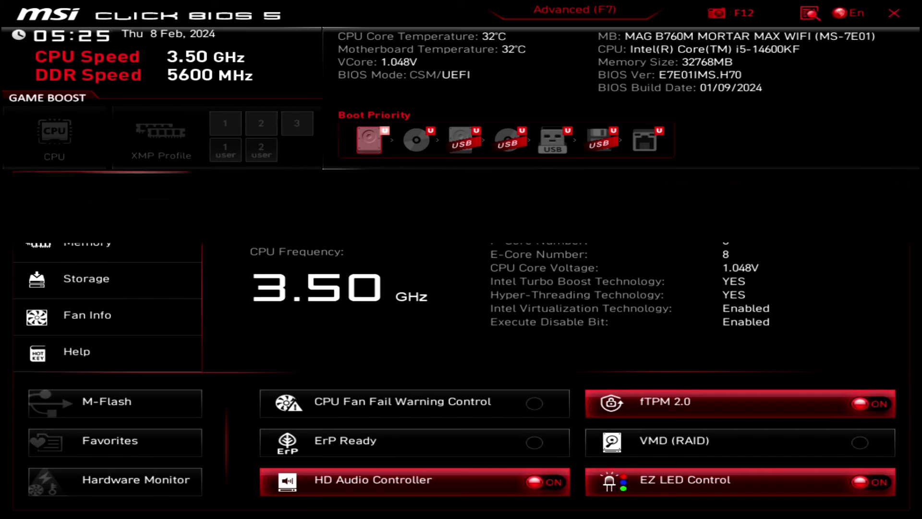
{"action": "key", "text": "Down"}
{"action": "key", "text": "Return"}
{"action": "key", "text": "Down"}
{"action": "key", "text": "Down"}
{"action": "key", "text": "Down"}
{"action": "key", "text": "Down"}
{"action": "key", "text": "Down"}
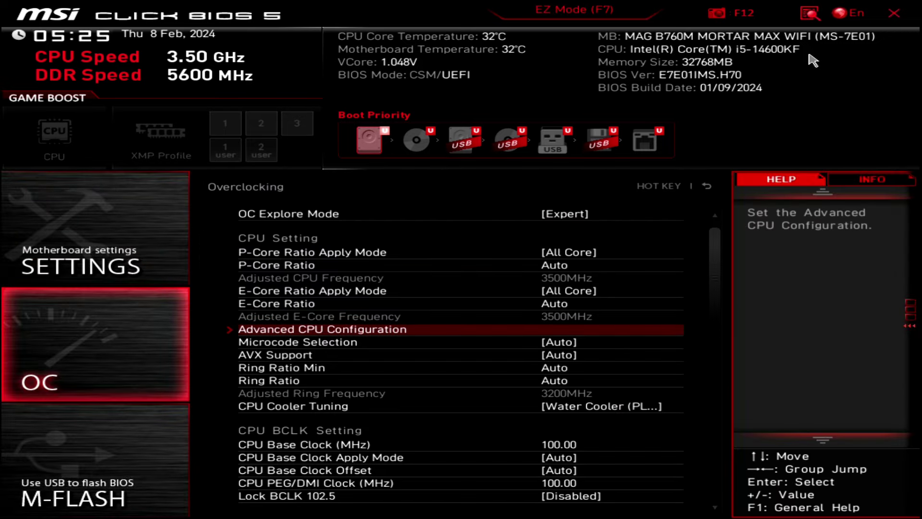
{"action": "key", "text": "Return"}
Go to the CPU Lite Load setting in Advanced CPU Configuration, leaving the CPU Current Limit unedited
{"action": "key", "text": "Down"}
{"action": "key", "text": "Down"}
{"action": "key", "text": "Down"}
{"action": "key", "text": "Down"}
{"action": "key", "text": "Down"}
{"action": "key", "text": "Down"}
{"action": "key", "text": "Down"}
{"action": "key", "text": "Down"}
{"action": "key", "text": "Down"}
{"action": "key", "text": "Down"}
{"action": "key", "text": "Down"}
{"action": "key", "text": "Down"}
{"action": "key", "text": "Down"}
{"action": "key", "text": "Down"}
{"action": "key", "text": "Return"}
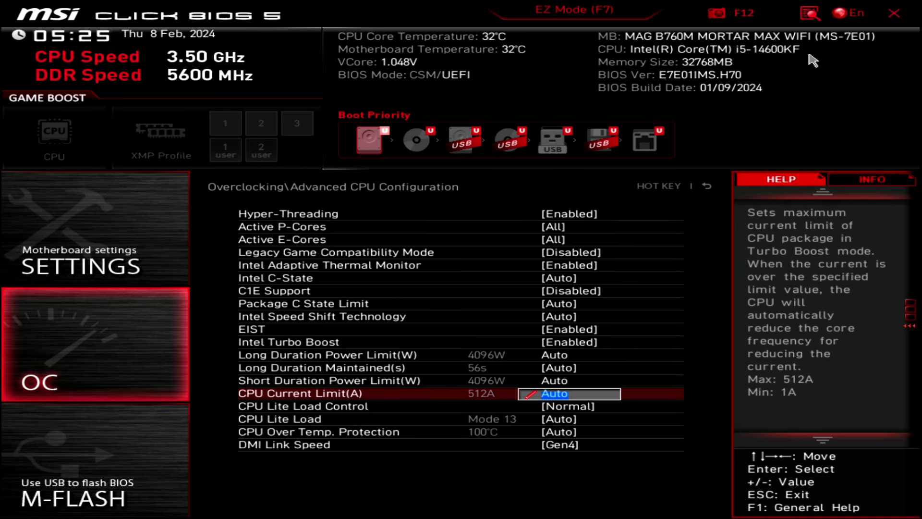
{"action": "key", "text": "Escape"}
{"action": "key", "text": "Down"}
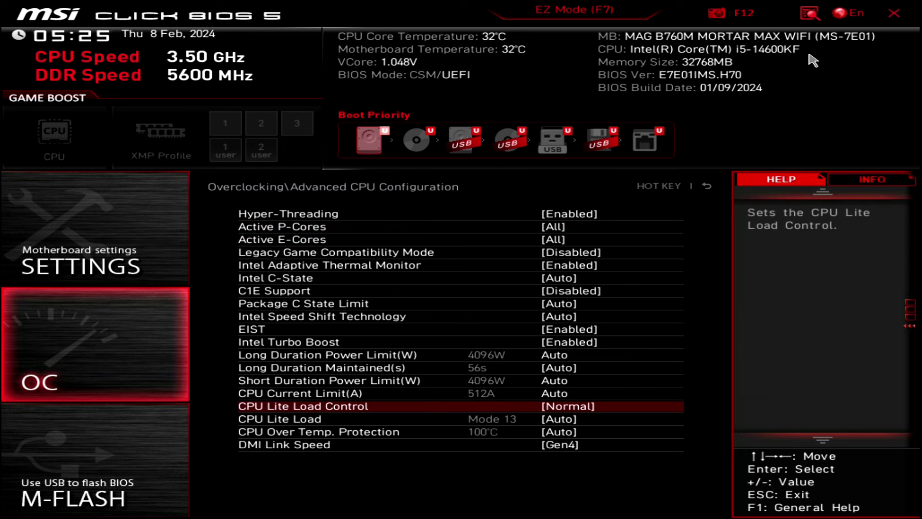
{"action": "key", "text": "Down"}
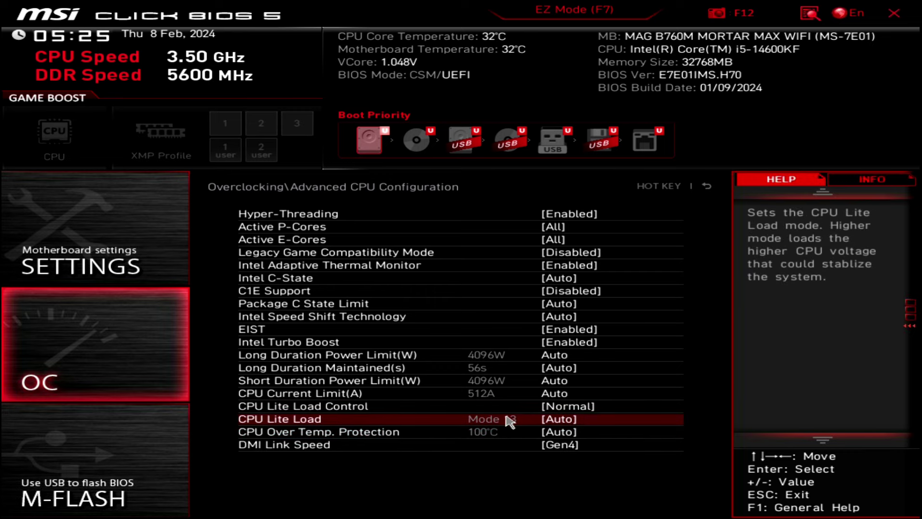
Set CPU Lite Load Control to Advanced and examine the CPU AC Loadline and CPU DC Loadline values
{"action": "key", "text": "Up"}
{"action": "key", "text": "Return"}
{"action": "key", "text": "Down"}
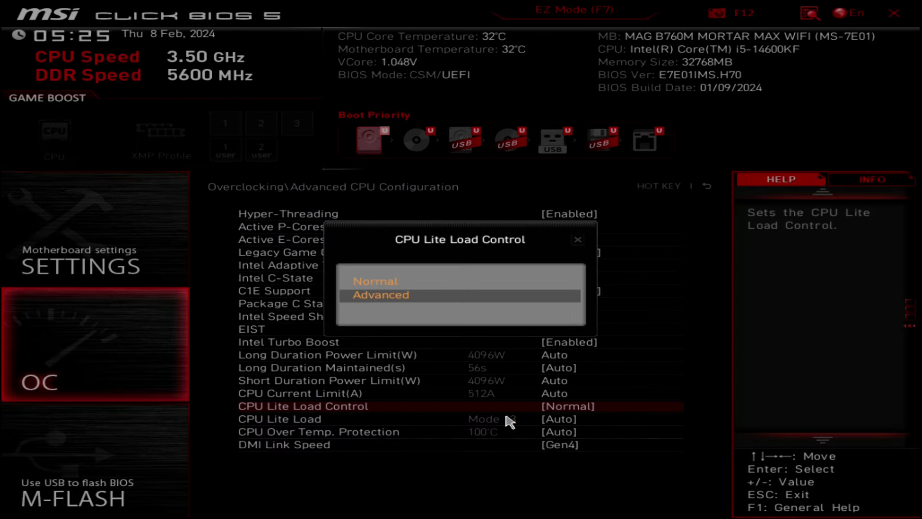
{"action": "key", "text": "Return"}
{"action": "key", "text": "Down"}
{"action": "key", "text": "Down"}
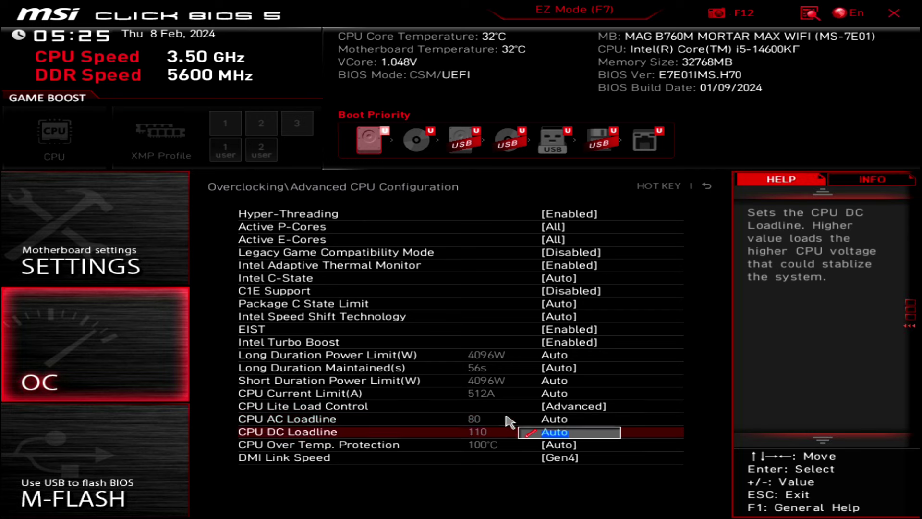
{"action": "key", "text": "Up"}
{"action": "key", "text": "Down"}
{"action": "key", "text": "Up"}
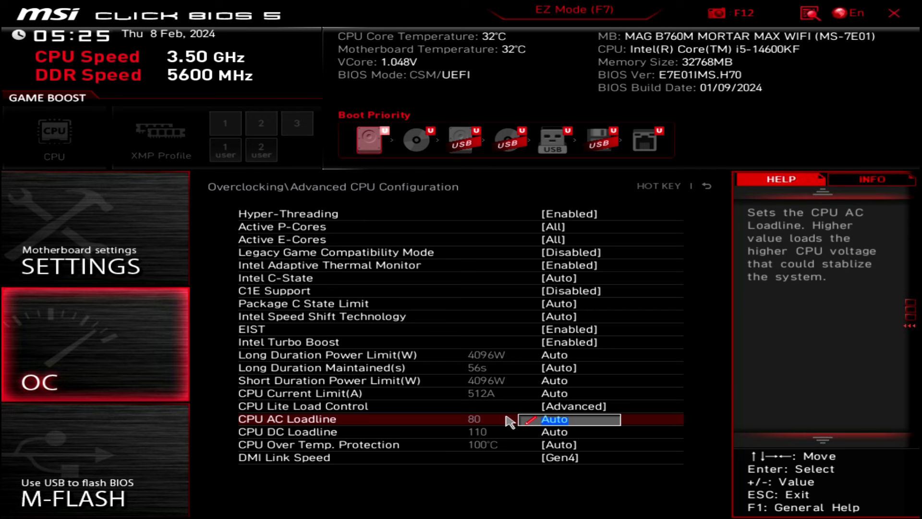
{"action": "key", "text": "Down"}
{"action": "key", "text": "Up"}
{"action": "key", "text": "Up"}
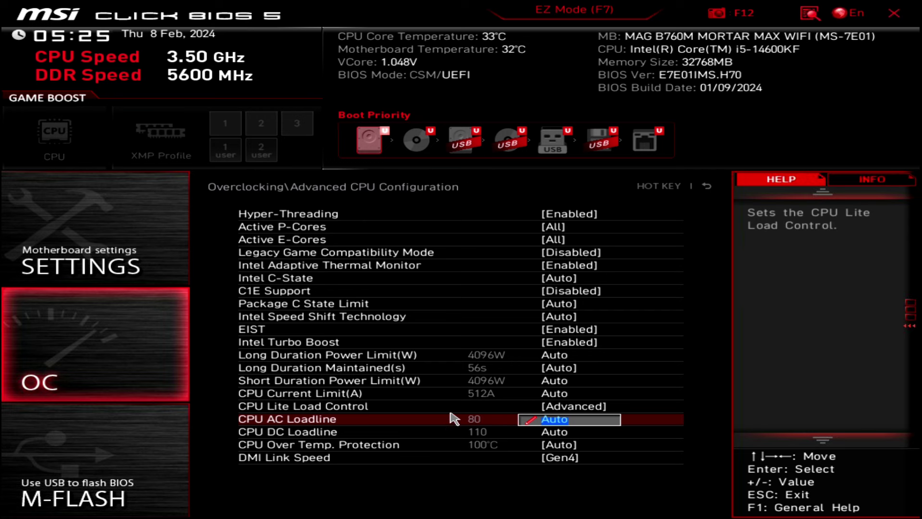
{"action": "key", "text": "Down"}
{"action": "key", "text": "Down"}
{"action": "key", "text": "Up"}
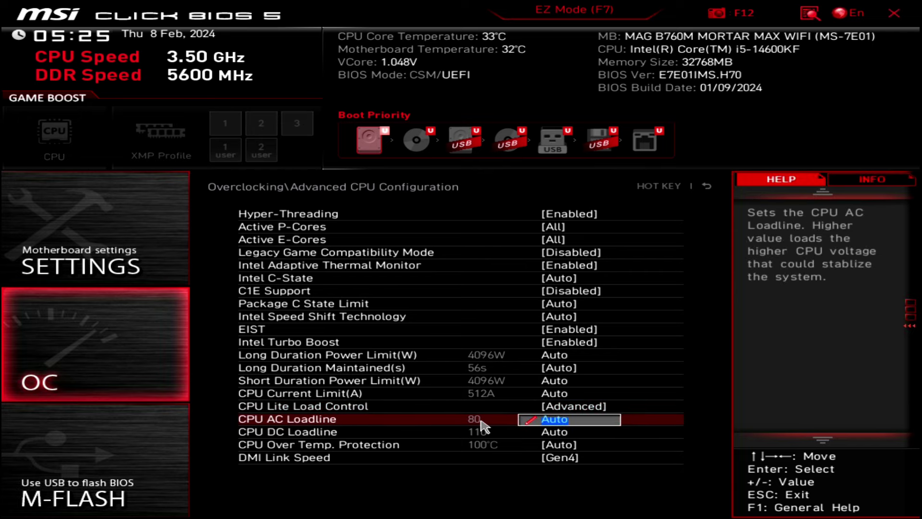
Set CPU Lite Load Control back to Normal
{"action": "key", "text": "Up"}
{"action": "key", "text": "Return"}
{"action": "key", "text": "Up"}
{"action": "key", "text": "Return"}
Set CPU Lite Load to Mode 9 and exit the BIOS setup to restart into Windows
{"action": "key", "text": "Down"}
{"action": "key", "text": "Return"}
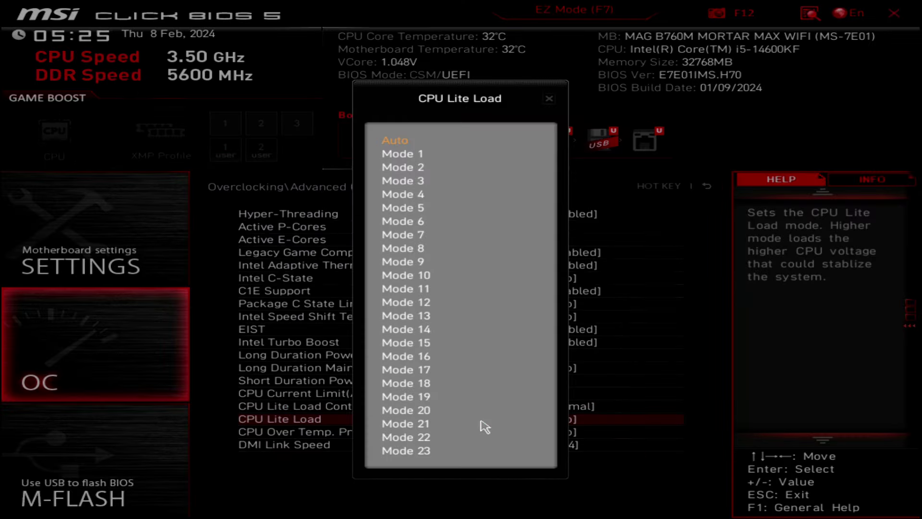
{"action": "key", "text": "Down"}
{"action": "key", "text": "Down"}
{"action": "key", "text": "Down"}
{"action": "key", "text": "Down"}
{"action": "key", "text": "Down"}
{"action": "key", "text": "Down"}
{"action": "key", "text": "Down"}
{"action": "key", "text": "Down"}
{"action": "key", "text": "Down"}
{"action": "key", "text": "Return"}
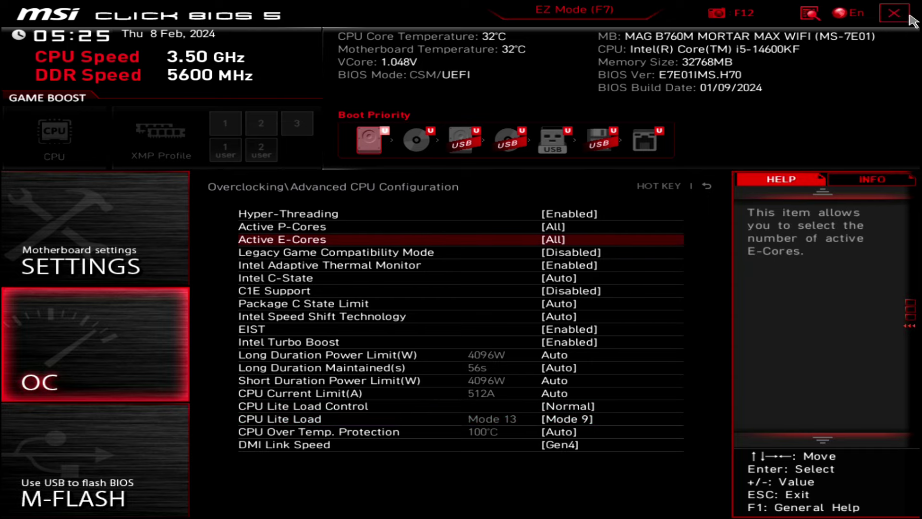
{"action": "left_click", "coordinate": [894, 14]}
{"action": "left_click", "coordinate": [349, 326]}
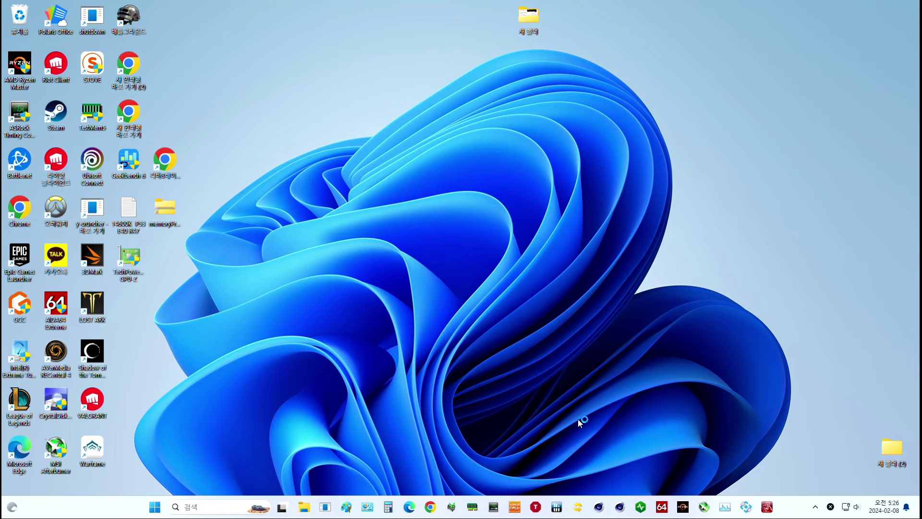
Start sensor monitoring in HWiNFO64 and run a Cinebench R23 multi-core test with a minimum duration of 30 minutes
{"action": "left_click", "coordinate": [557, 507]}
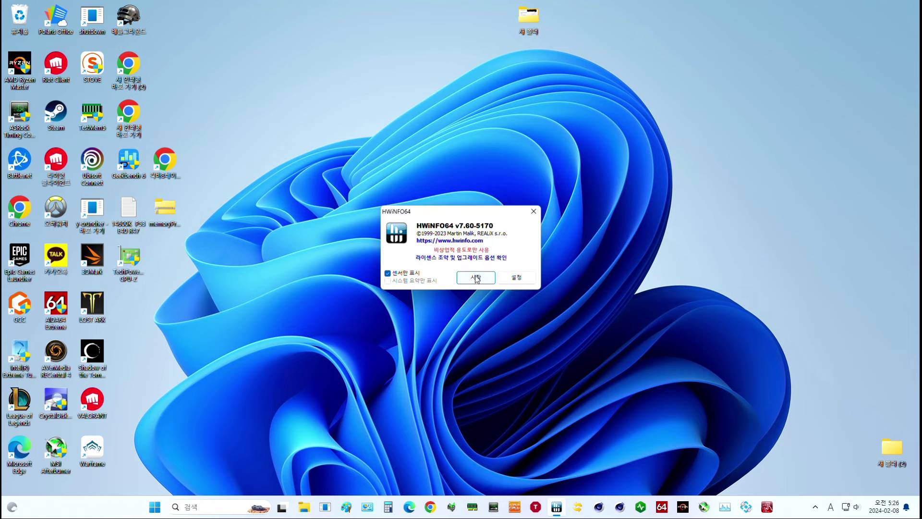
{"action": "left_click", "coordinate": [478, 275]}
{"action": "left_click", "coordinate": [599, 507]}
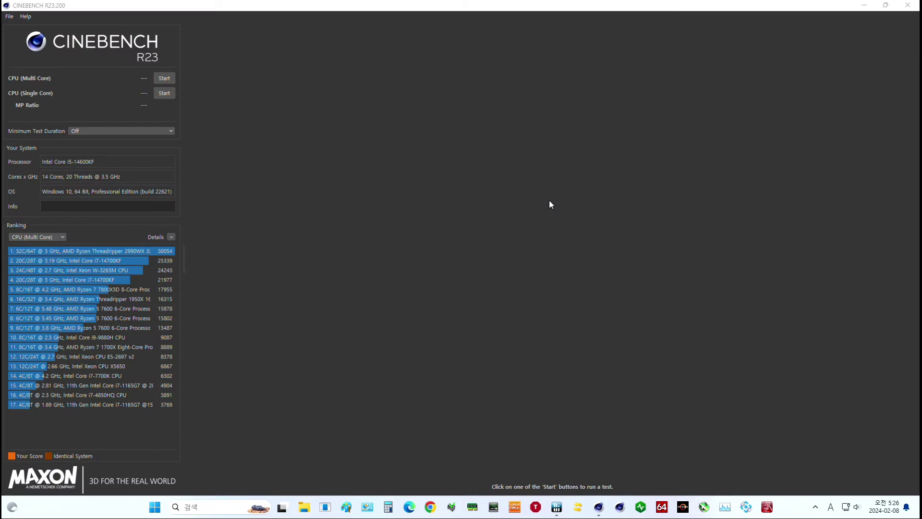
{"action": "left_click", "coordinate": [143, 131]}
{"action": "left_click", "coordinate": [96, 156]}
{"action": "left_click", "coordinate": [164, 78]}
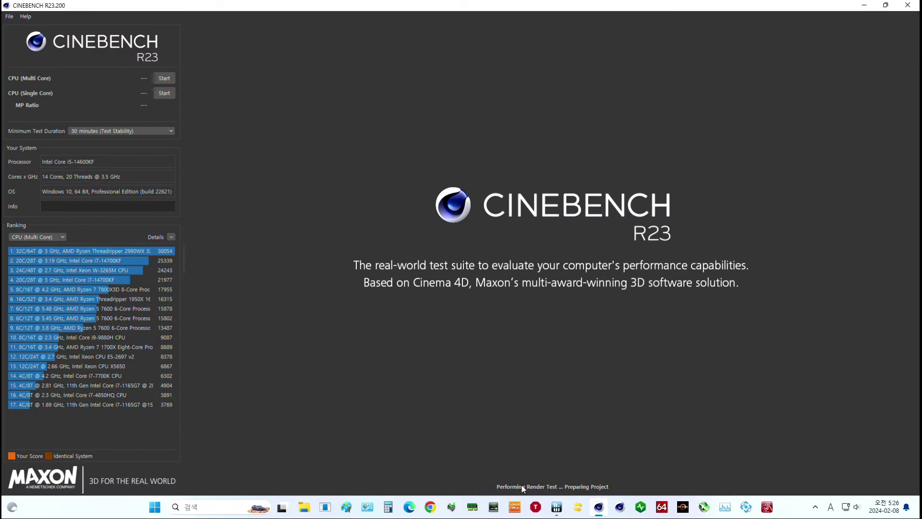
Switch to the HWiNFO64 sensor window and check the maximum core temperature, total CPU power and IA core power under load
{"action": "left_click", "coordinate": [556, 509]}
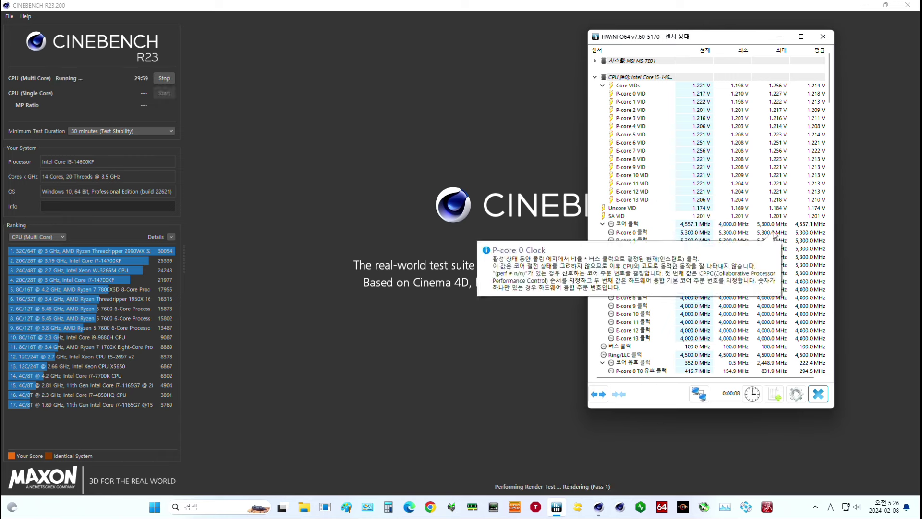
{"action": "scroll", "coordinate": [728, 299], "scroll_direction": "down", "scroll_amount": 15}
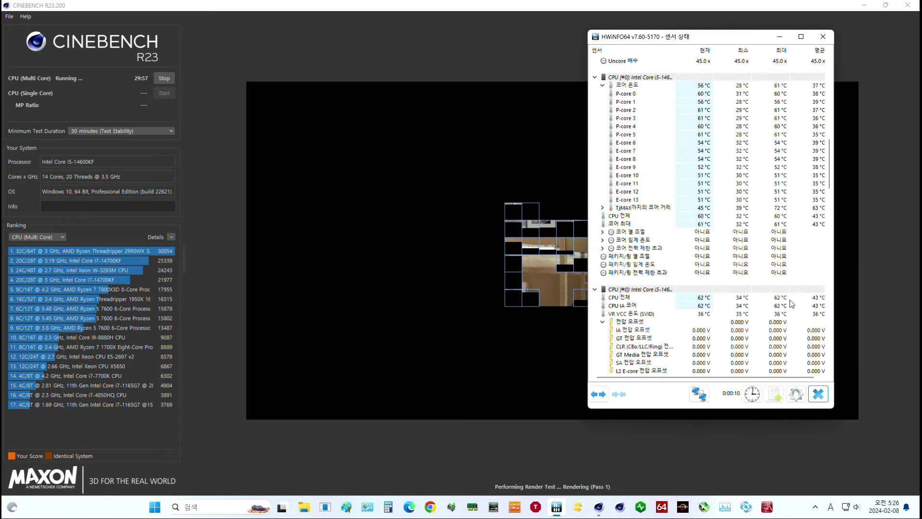
{"action": "left_click", "coordinate": [776, 87]}
{"action": "left_click", "coordinate": [778, 224]}
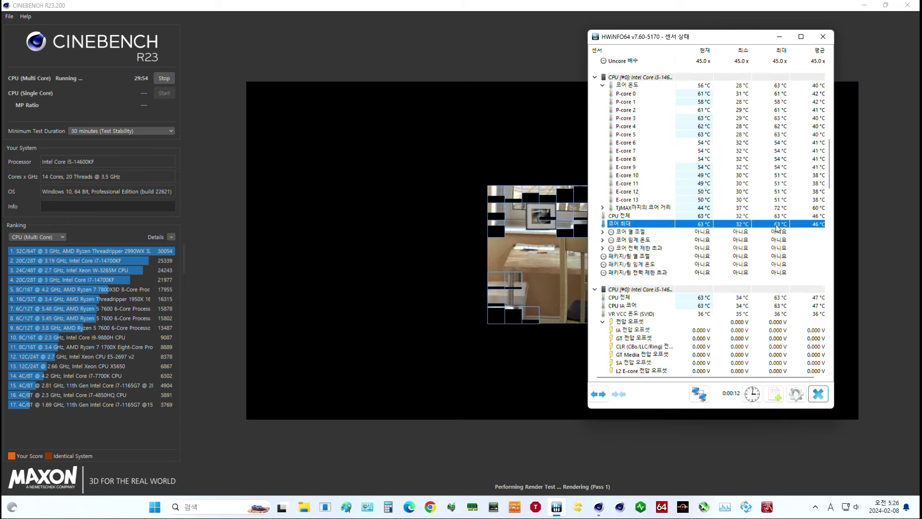
{"action": "scroll", "coordinate": [776, 283], "scroll_direction": "down", "scroll_amount": 3}
{"action": "left_click", "coordinate": [769, 314]}
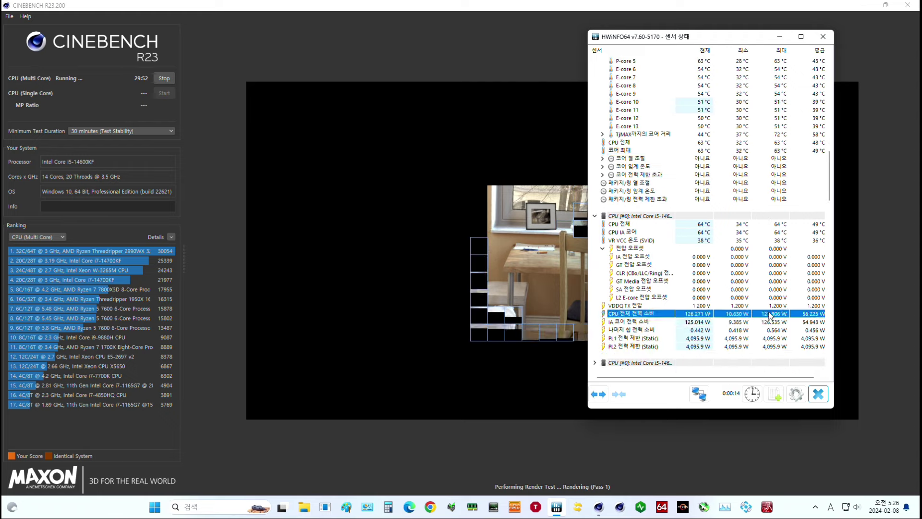
{"action": "left_click", "coordinate": [775, 322]}
Examine the current effective clocks of P-cores 0–5 and E-cores 6–13 in the sensor list
{"action": "scroll", "coordinate": [775, 325], "scroll_direction": "up", "scroll_amount": 10}
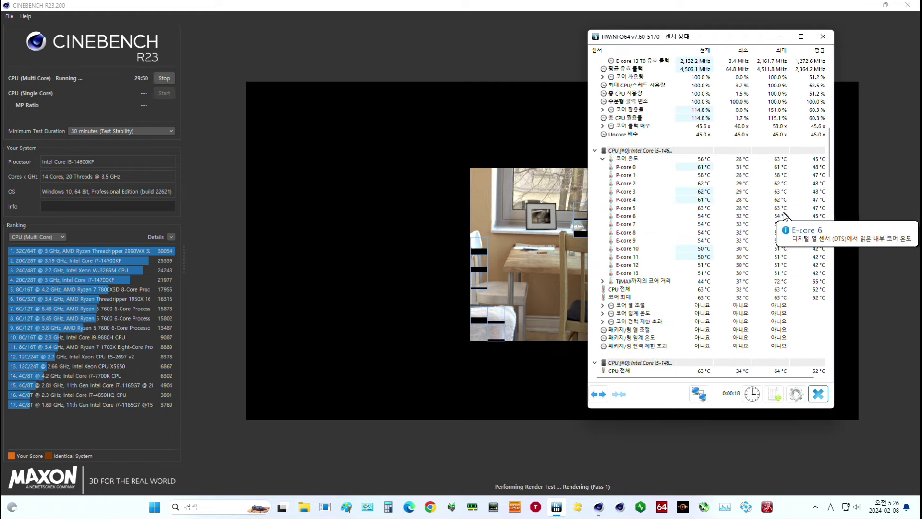
{"action": "scroll", "coordinate": [827, 141], "scroll_direction": "down", "scroll_amount": 2}
{"action": "left_click_drag", "start_coordinate": [828, 142], "coordinate": [826, 114]}
{"action": "left_click", "coordinate": [696, 160]}
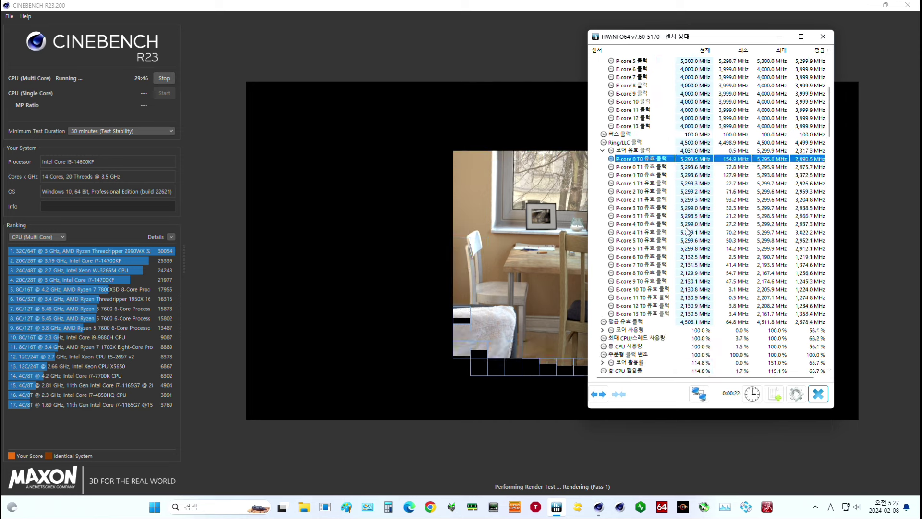
{"action": "left_click", "coordinate": [693, 258]}
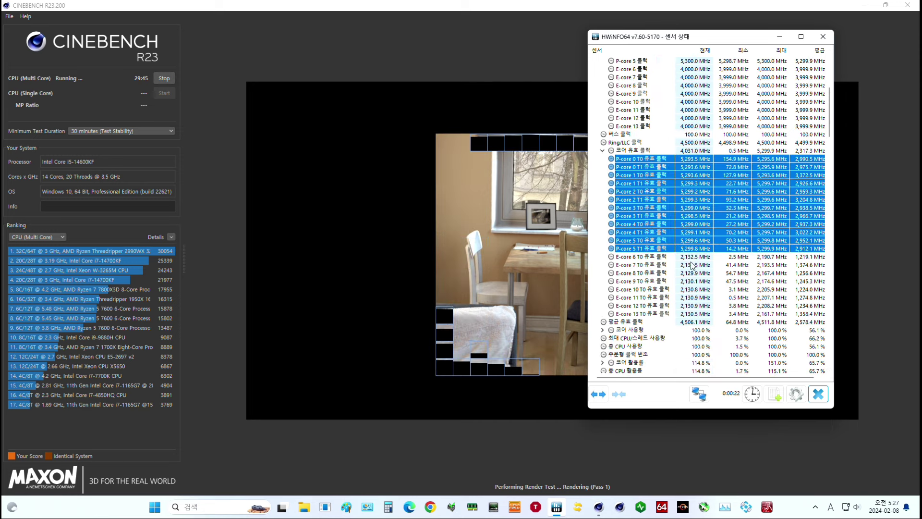
{"action": "left_click", "coordinate": [691, 315], "text": "shift"}
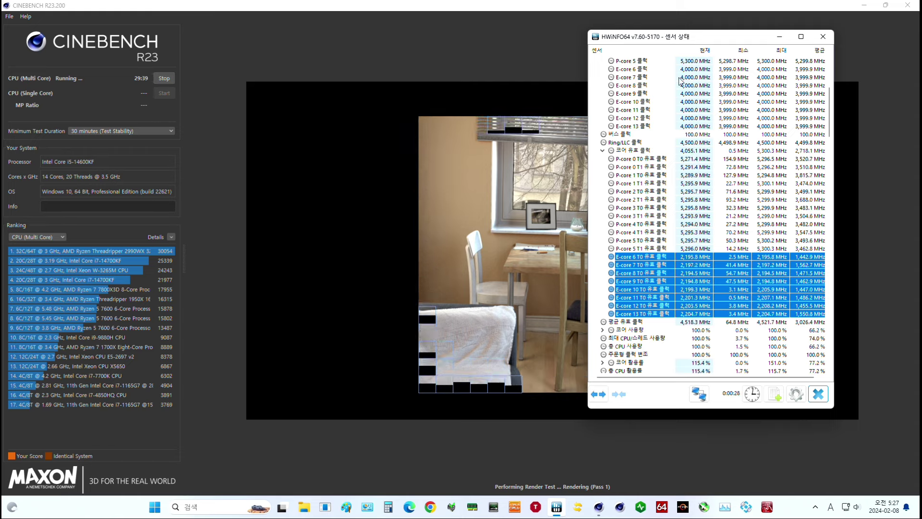
Compare the clocks of E-cores 6–13 with their effective clocks, and check the i5-14600KF's score in the Cinebench ranking
{"action": "left_click", "coordinate": [690, 125]}
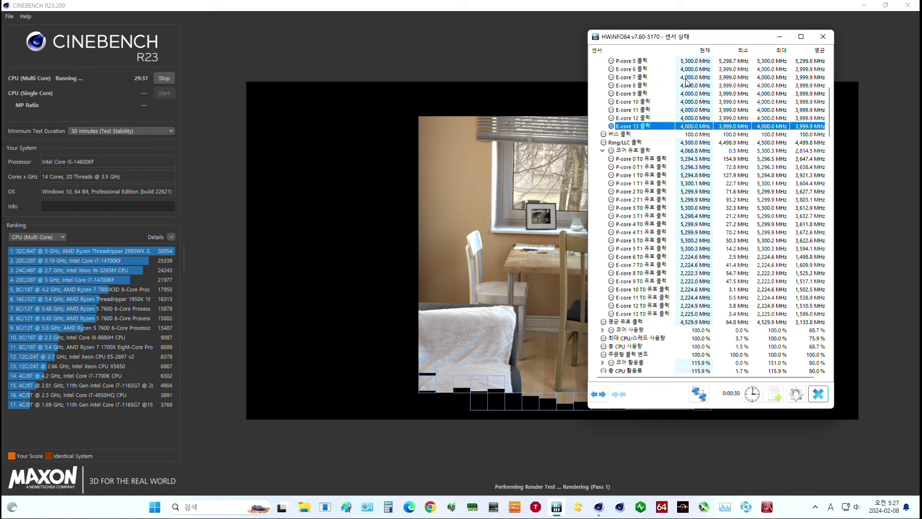
{"action": "left_click", "coordinate": [686, 71], "text": "shift"}
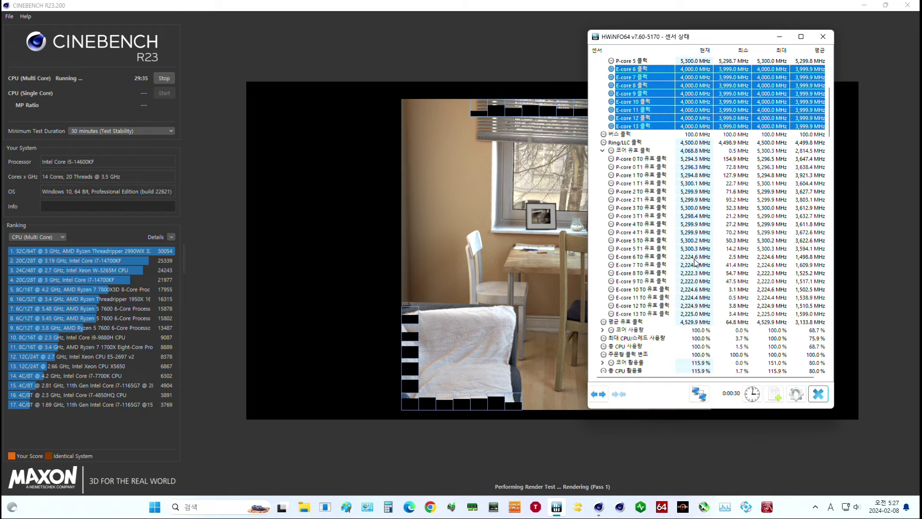
{"action": "left_click", "coordinate": [698, 257]}
{"action": "left_click", "coordinate": [690, 314], "text": "shift"}
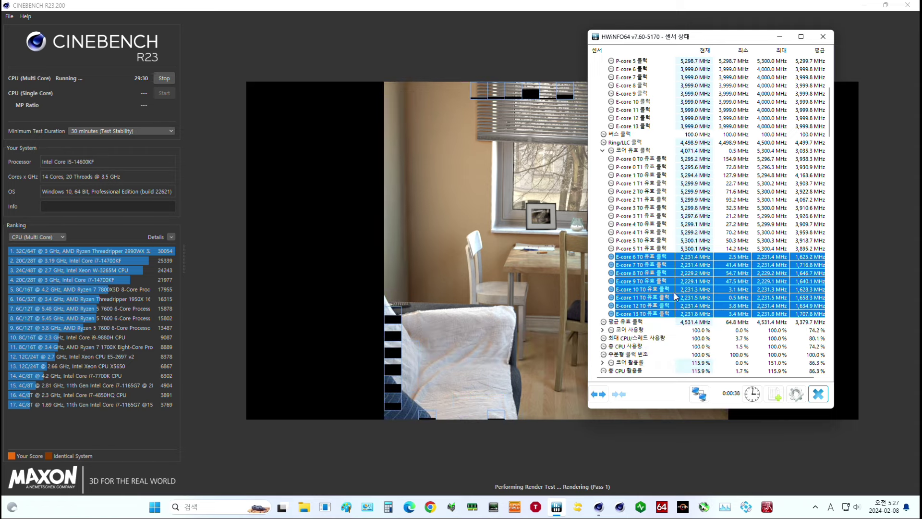
{"action": "mouse_move", "coordinate": [710, 284]}
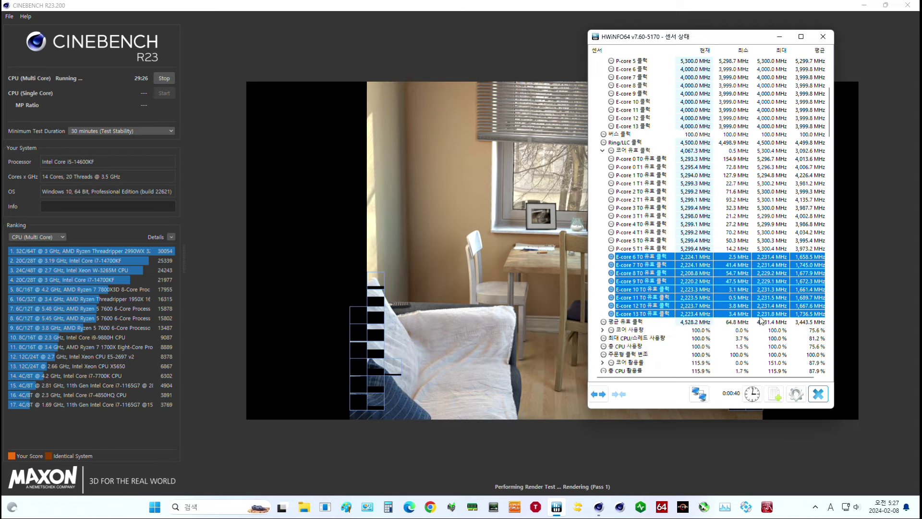
{"action": "mouse_move", "coordinate": [738, 280]}
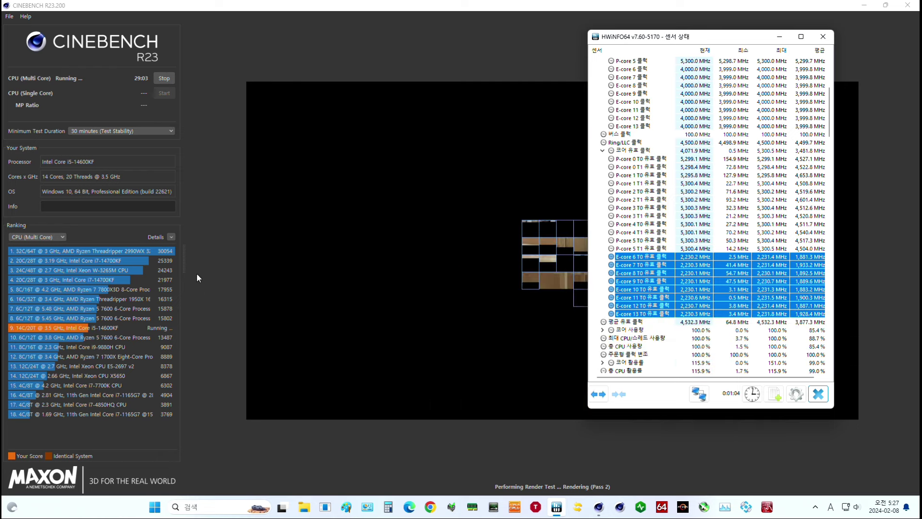
{"action": "mouse_move", "coordinate": [71, 328]}
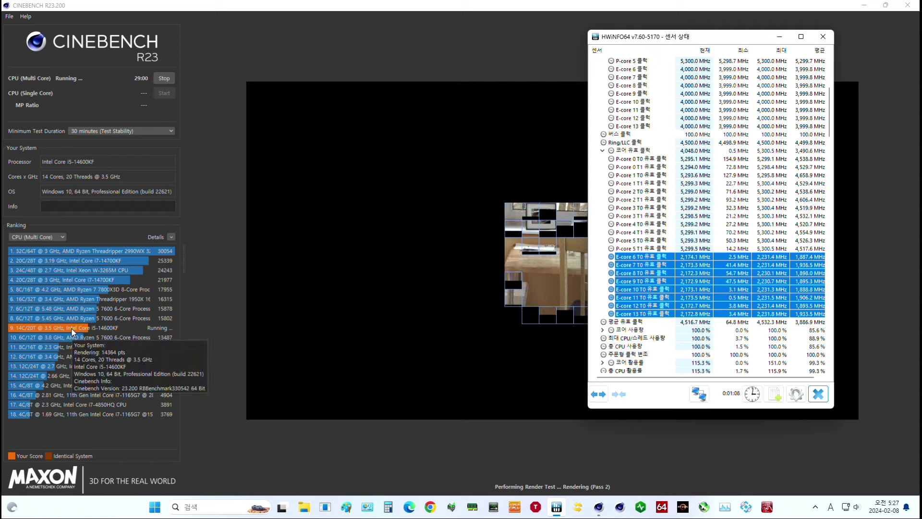